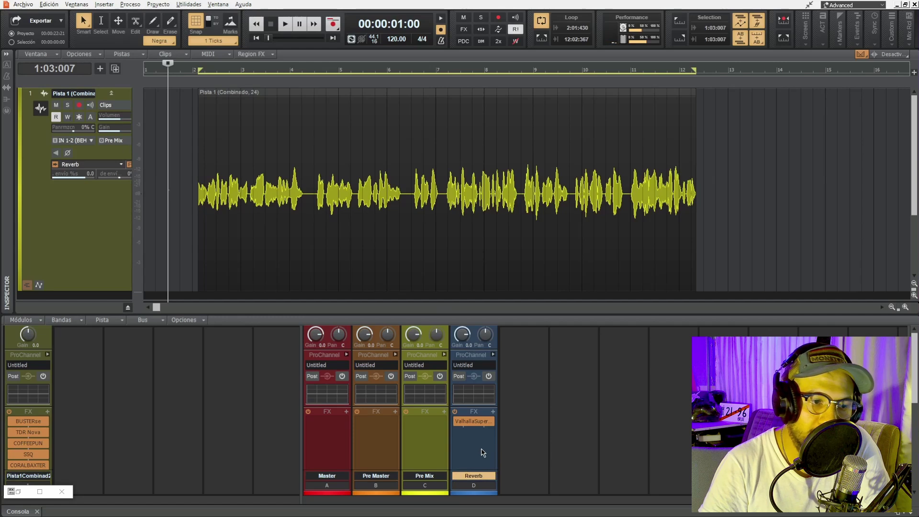
right_click(528, 425)
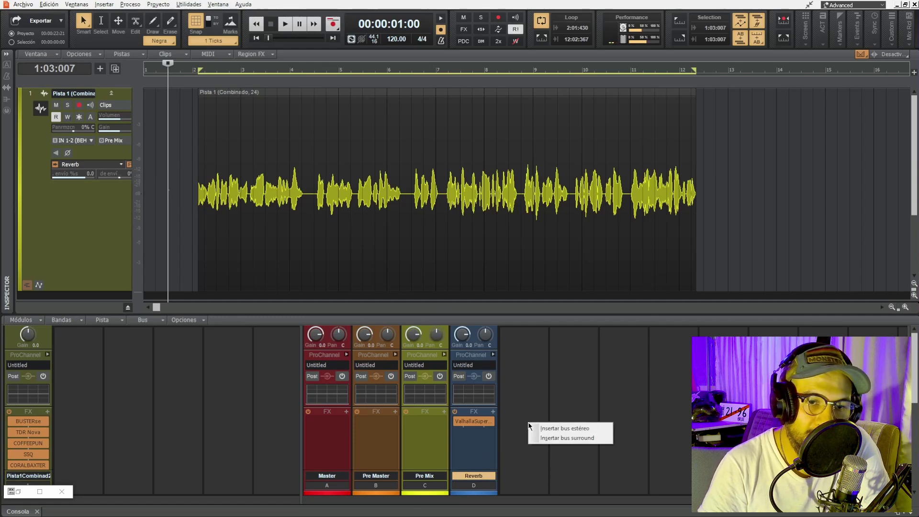
click(510, 457)
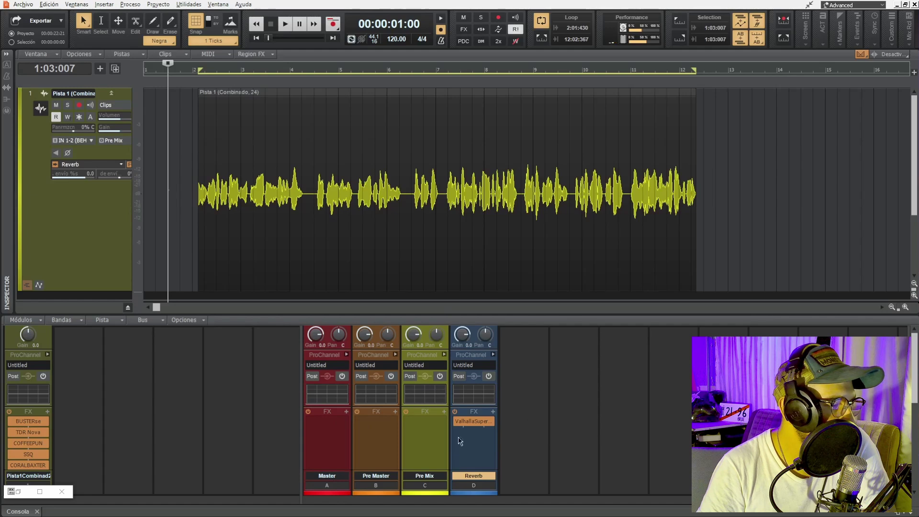
right_click(528, 424)
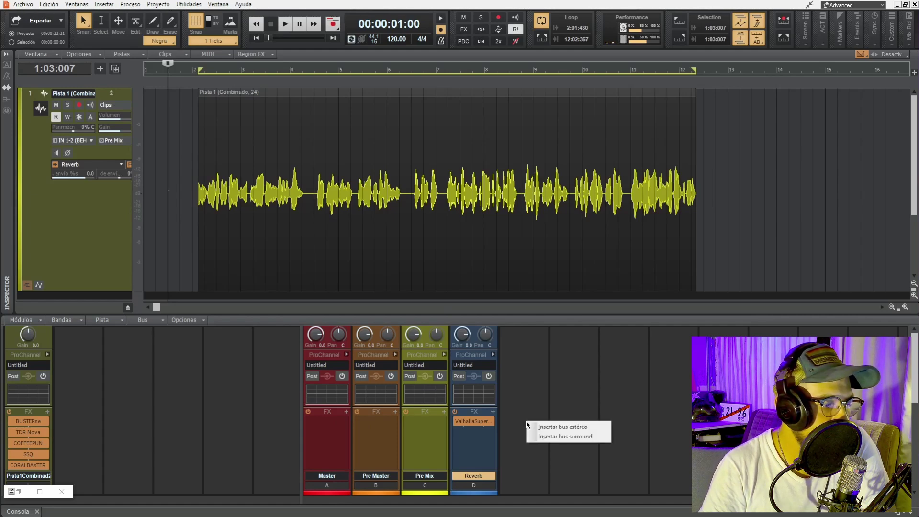
click(581, 427)
Set the track's send destination to the Reverb bus and review the In/Out routing of the console strips
scroll(101, 457, down, 1)
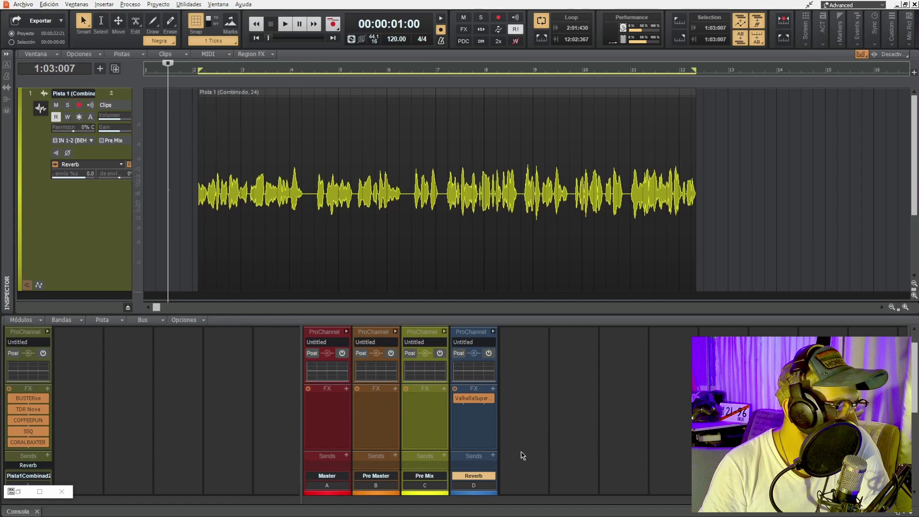
scroll(464, 469, down, 4)
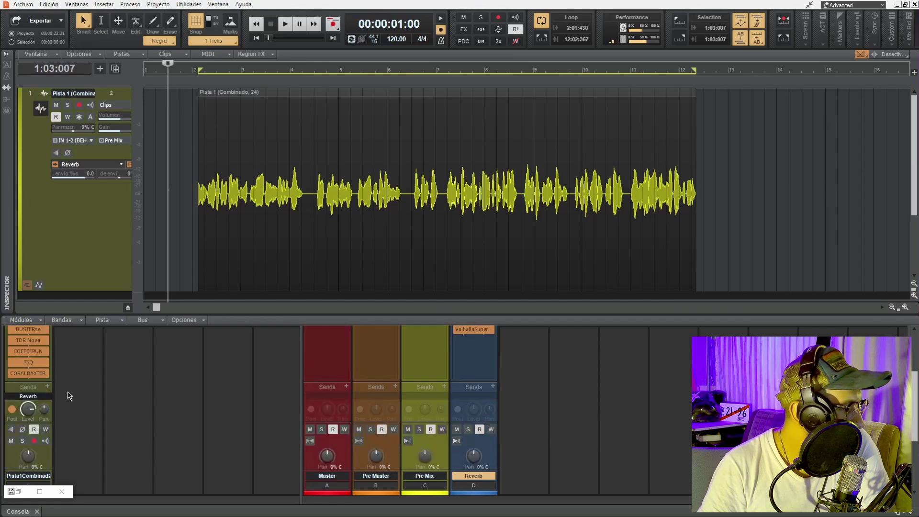
scroll(72, 397, down, 4)
scroll(89, 404, down, 1)
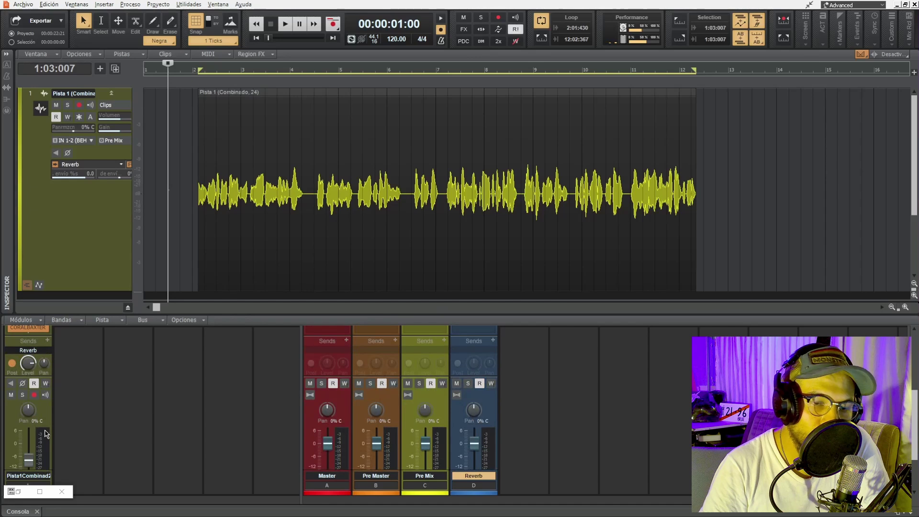
click(44, 352)
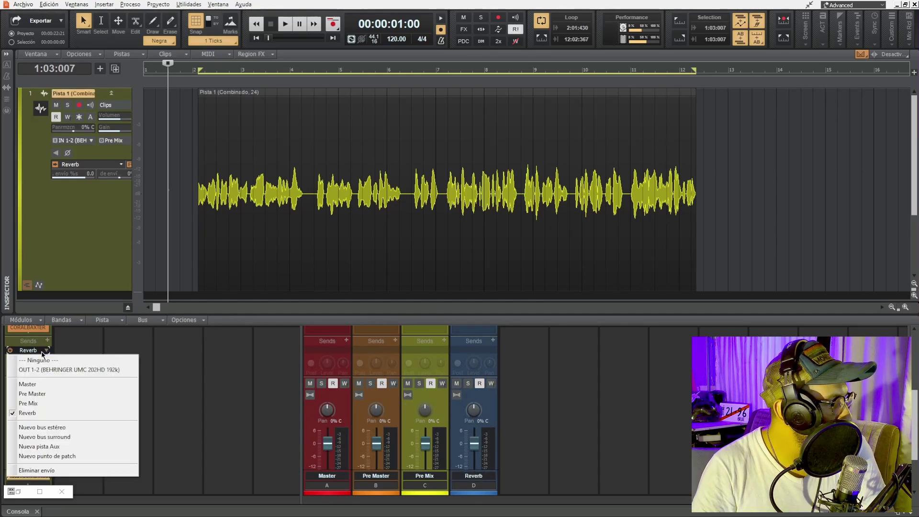
click(42, 414)
scroll(197, 425, down, 3)
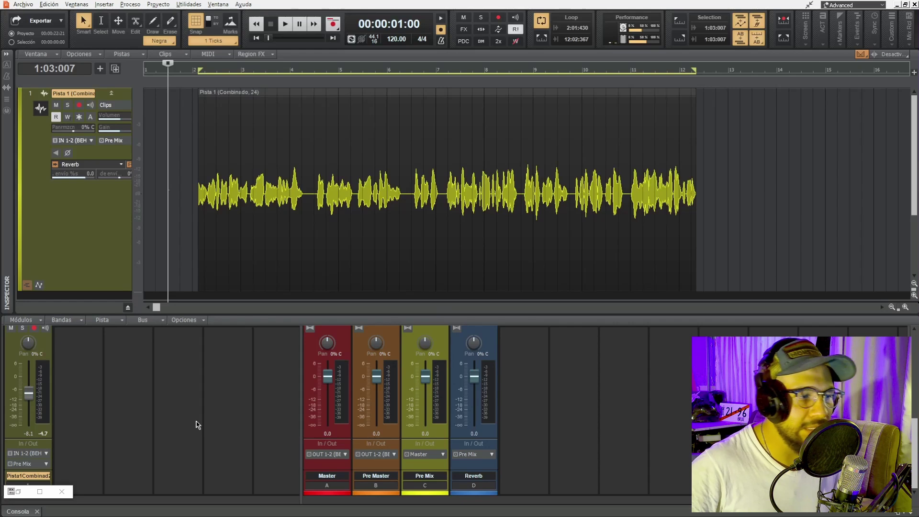
scroll(527, 416, up, 5)
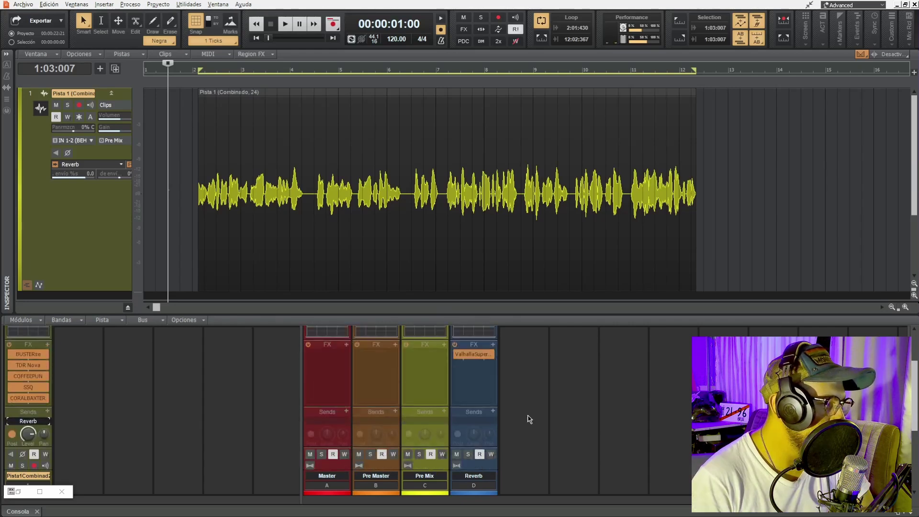
scroll(529, 419, down, 3)
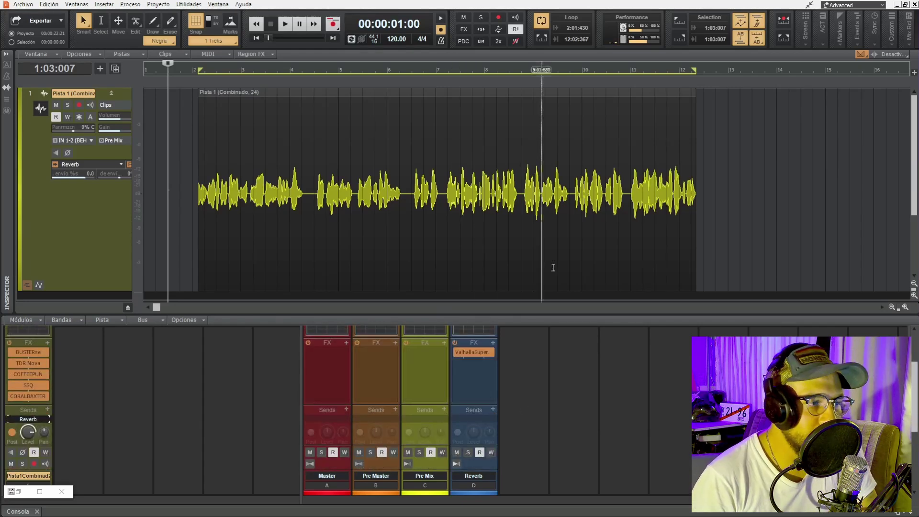
Select the time range around the audio clip and move the playhead to the clip's start at about 2:01:468
mouse_move(726, 228)
mouse_down()
mouse_move(433, 221)
mouse_move(144, 192)
mouse_move(184, 187)
mouse_up()
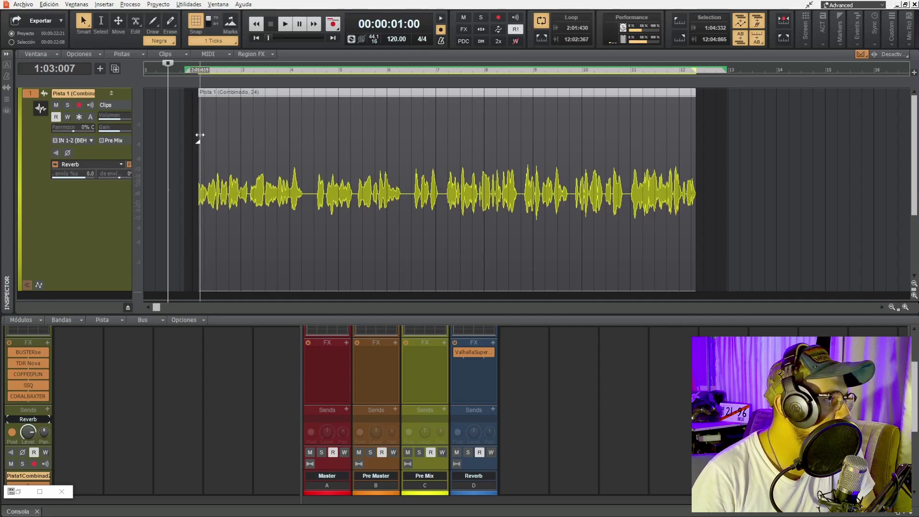
click(203, 65)
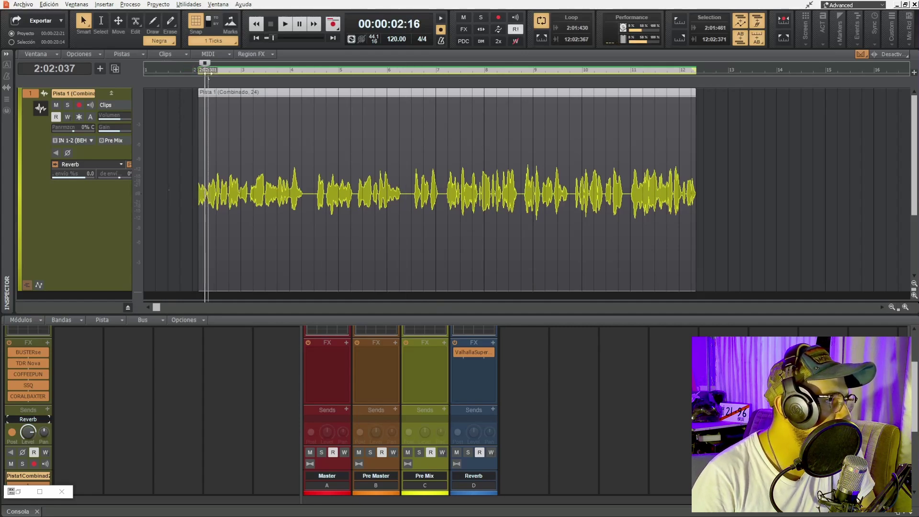
drag(204, 64, 198, 68)
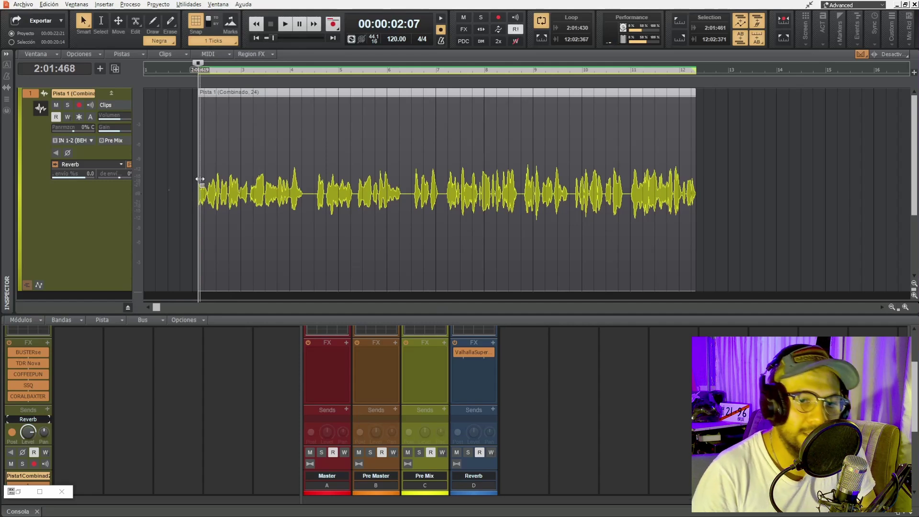
Select a time range that covers the whole audio clip with a small margin before and after it
shift+click(155, 222)
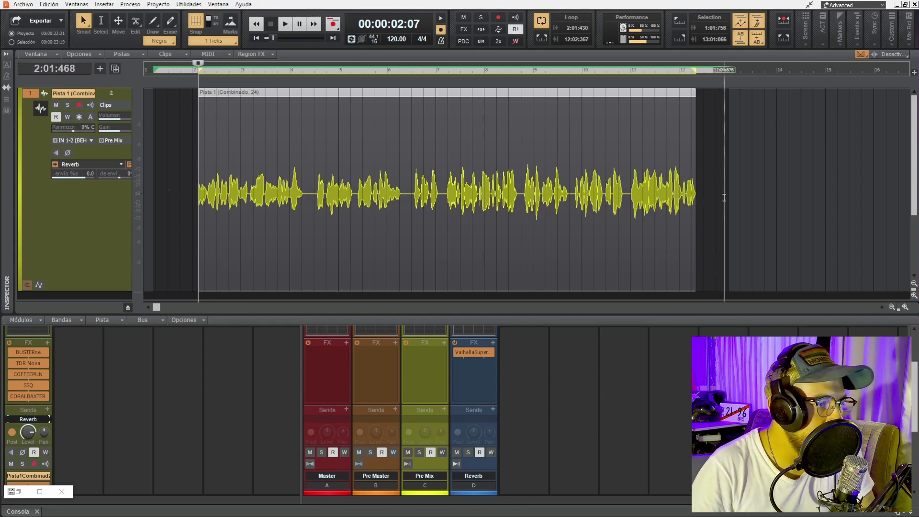
click(265, 294)
click(268, 191)
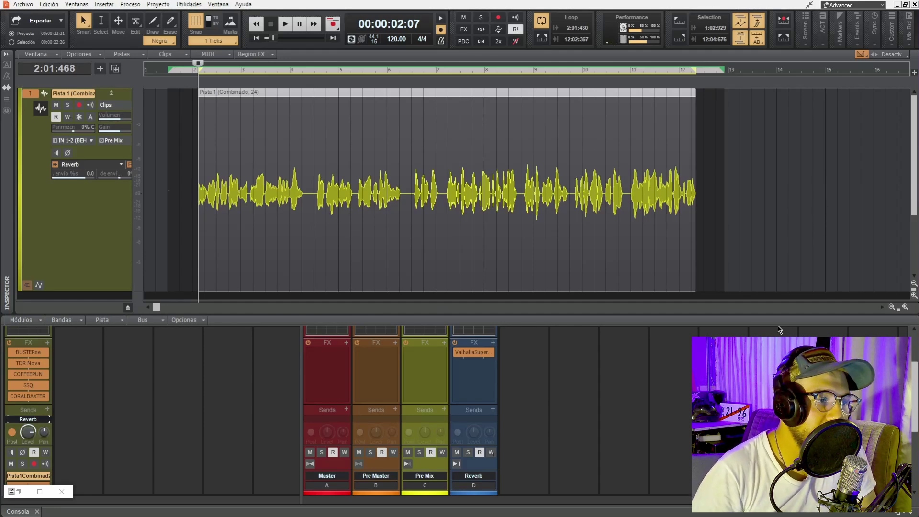
drag(726, 222, 186, 224)
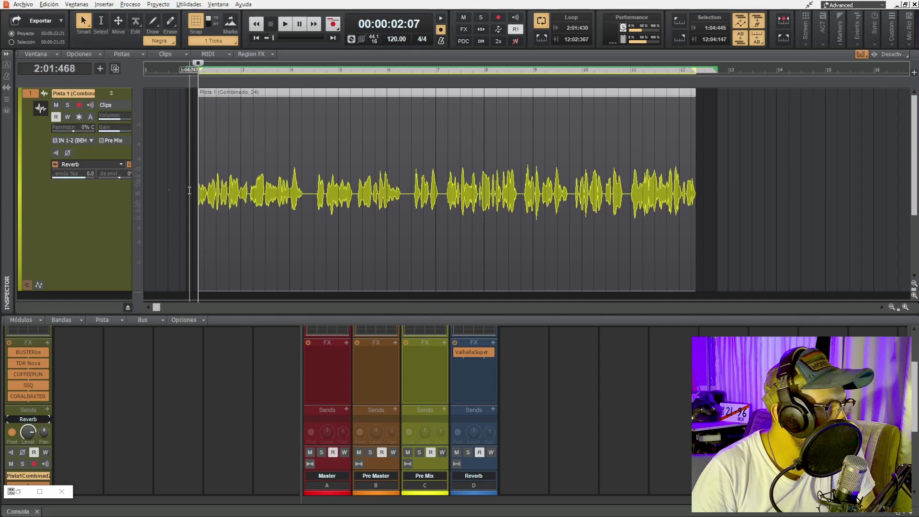
click(190, 224)
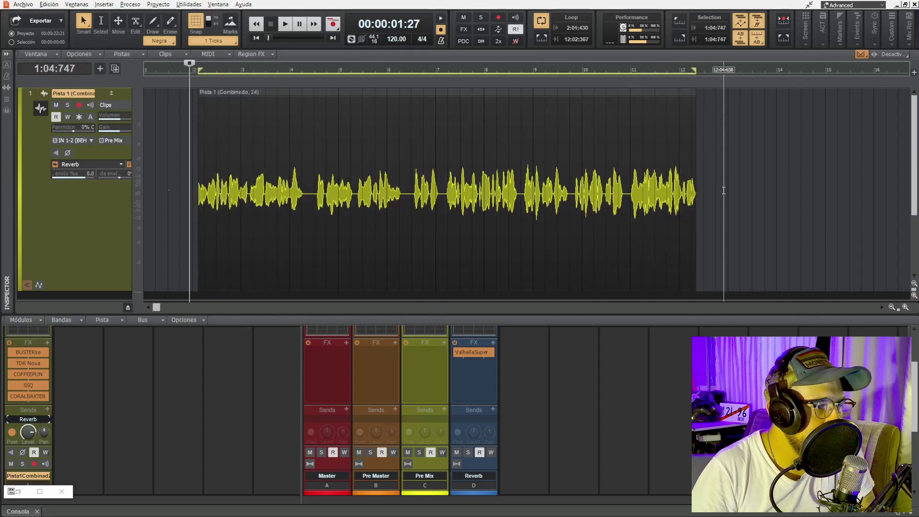
drag(724, 190, 181, 190)
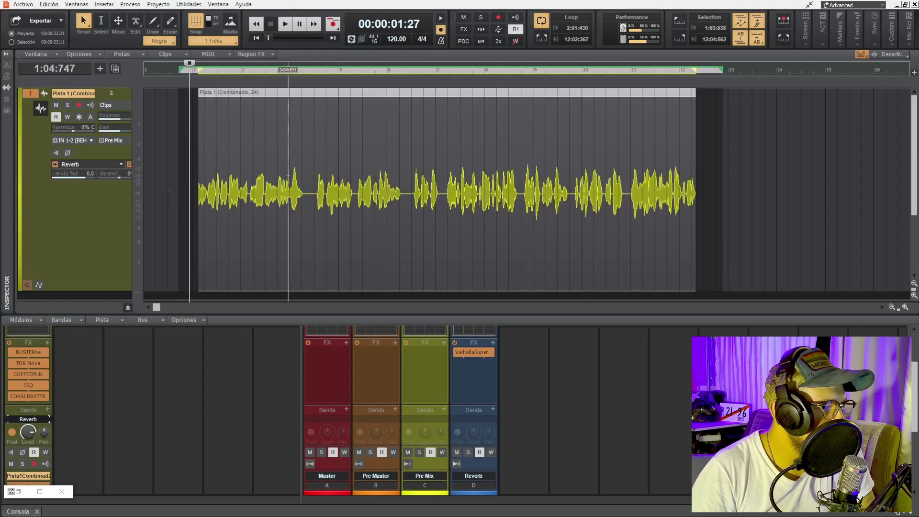
Clear the time selection and place the playhead just before the clip's start, at about 2:01:127
click(196, 184)
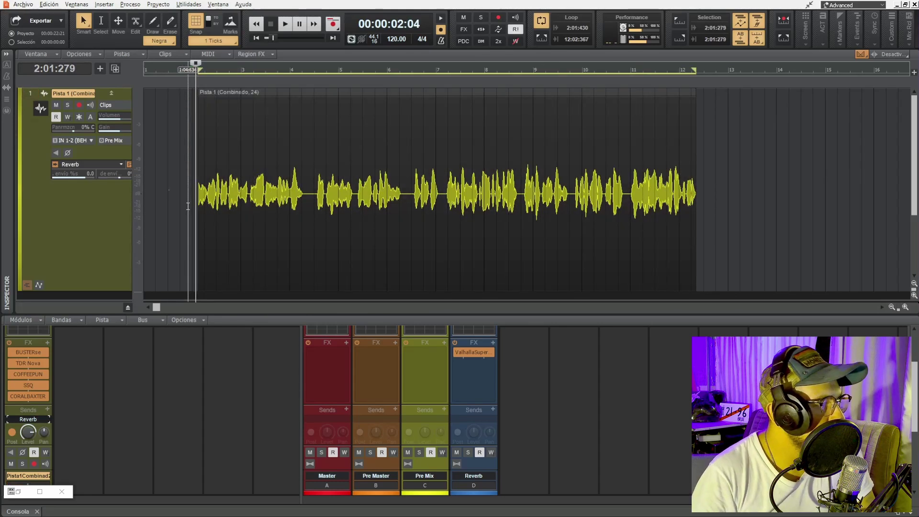
click(189, 192)
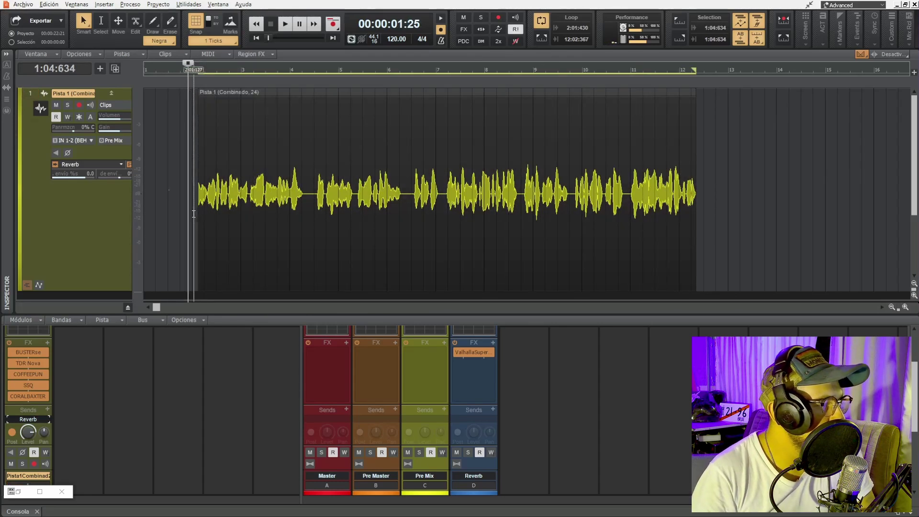
click(194, 208)
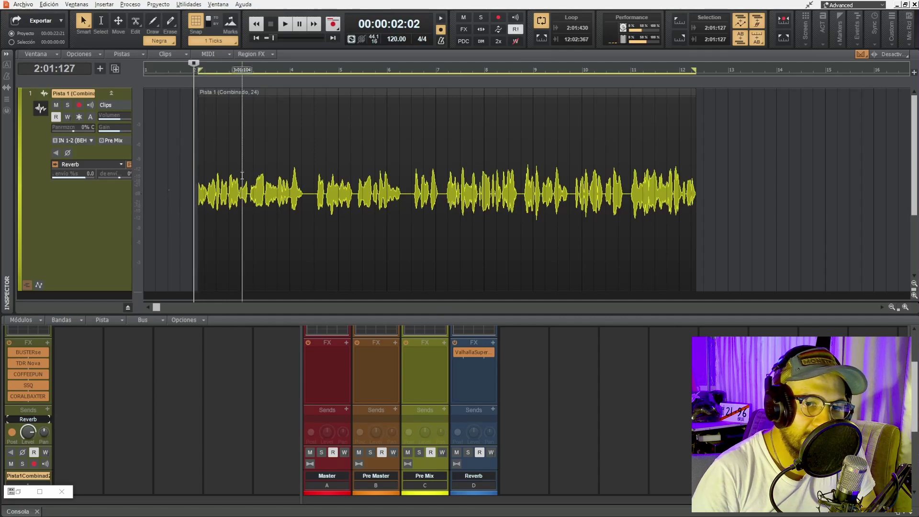
Open ValhallaSupermassive on the Reverb bus and load the Brass Blatt preset from the small reverbs
double_click(471, 352)
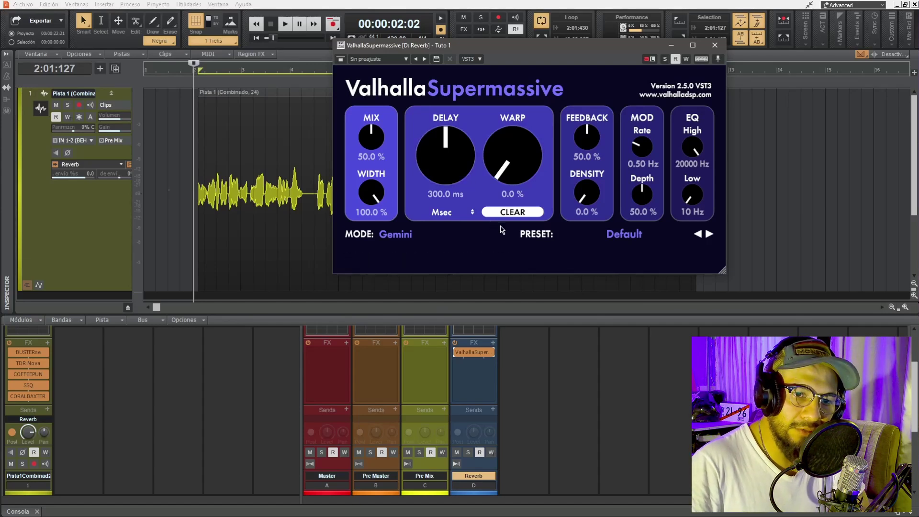
click(629, 237)
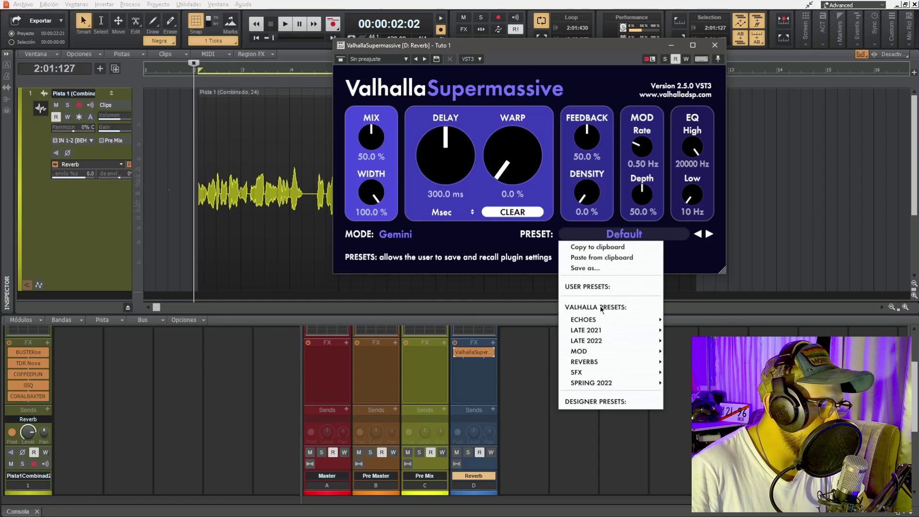
mouse_move(596, 363)
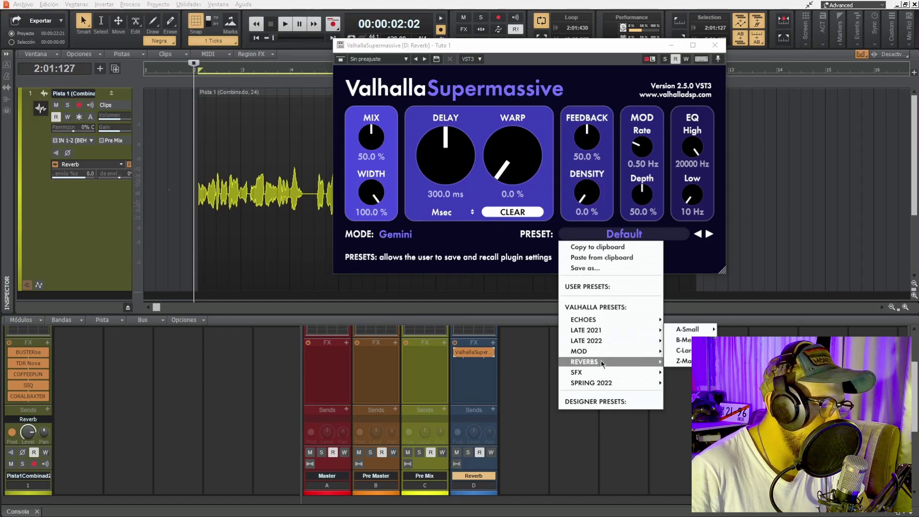
mouse_move(687, 366)
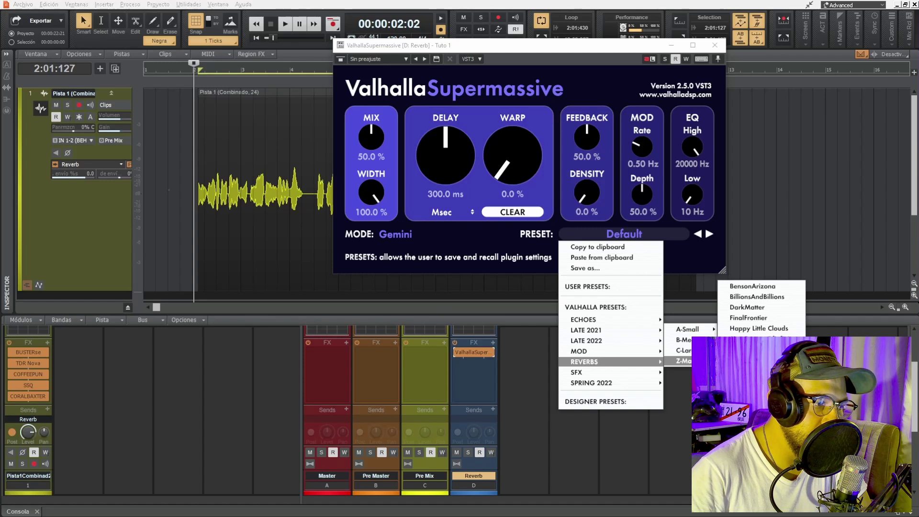
mouse_move(683, 350)
mouse_move(706, 331)
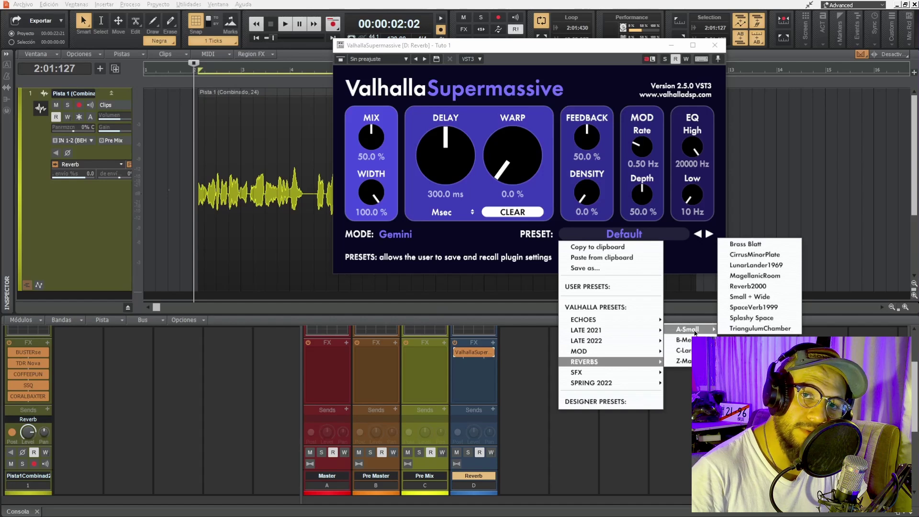
click(761, 244)
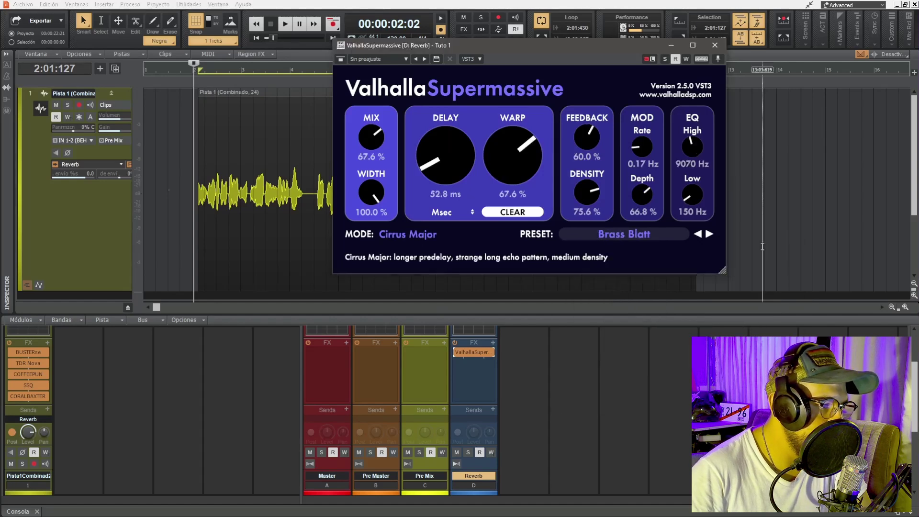
Play the clip to listen to the Brass Blatt reverb, and stop playback
click(482, 3)
key(space)
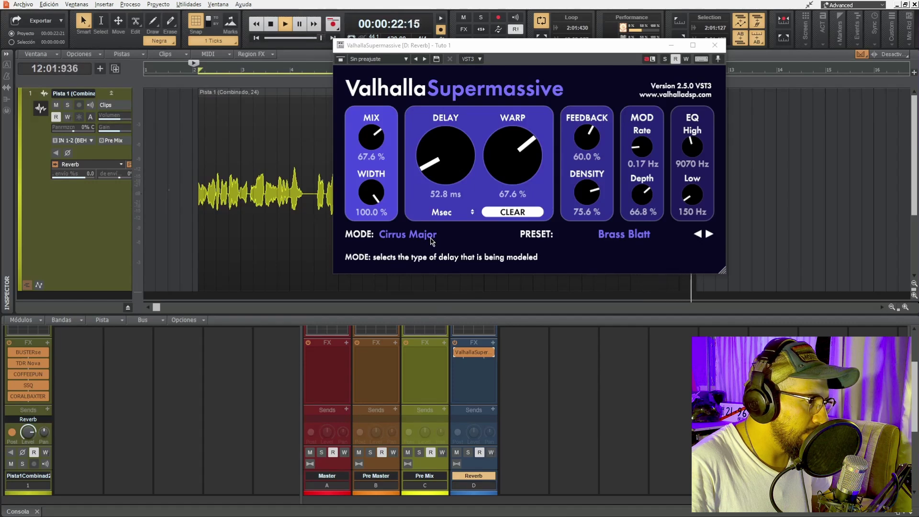
key(space)
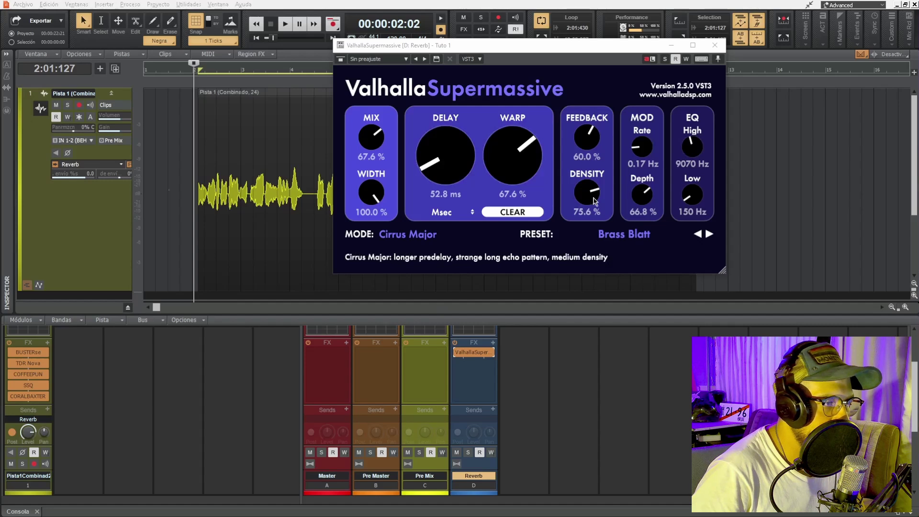
Start looped playback and audition the Cirrus Minor, Cassiopeia and Orion modes on the Brass Blatt reverb
click(425, 236)
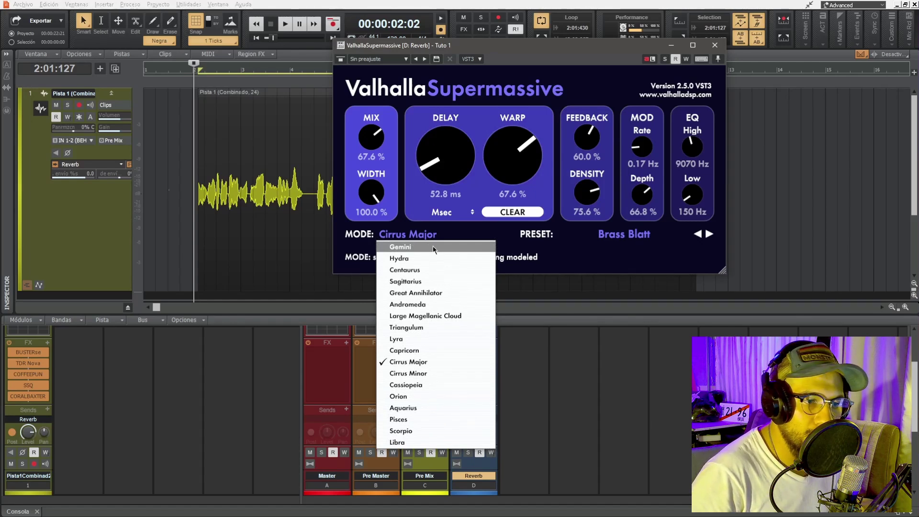
click(408, 372)
key(space)
click(430, 235)
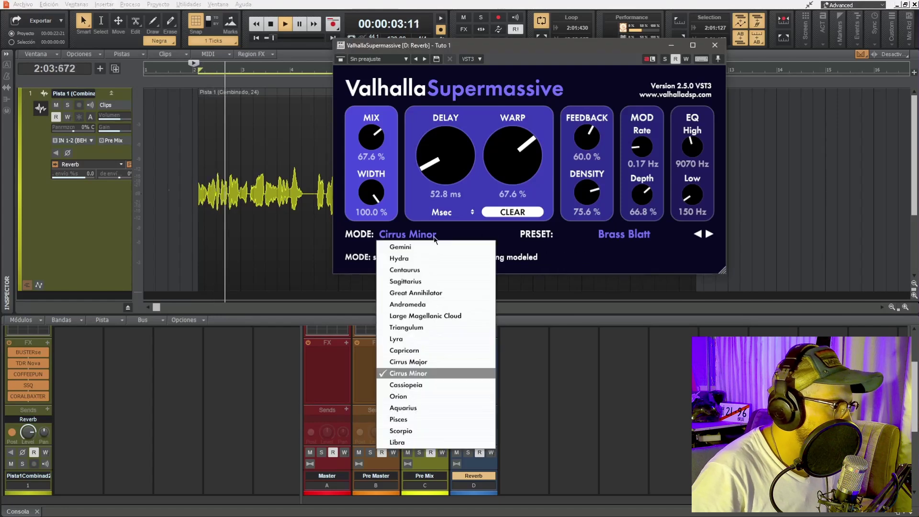
click(437, 385)
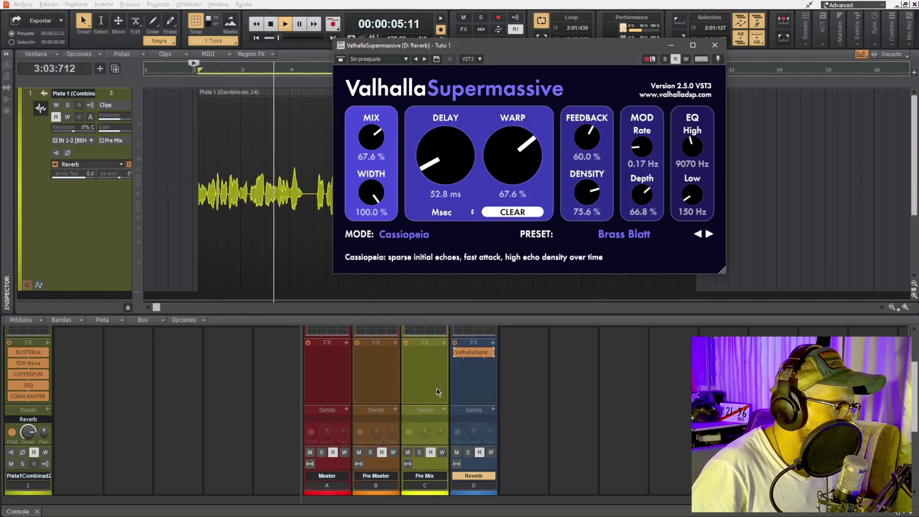
click(432, 238)
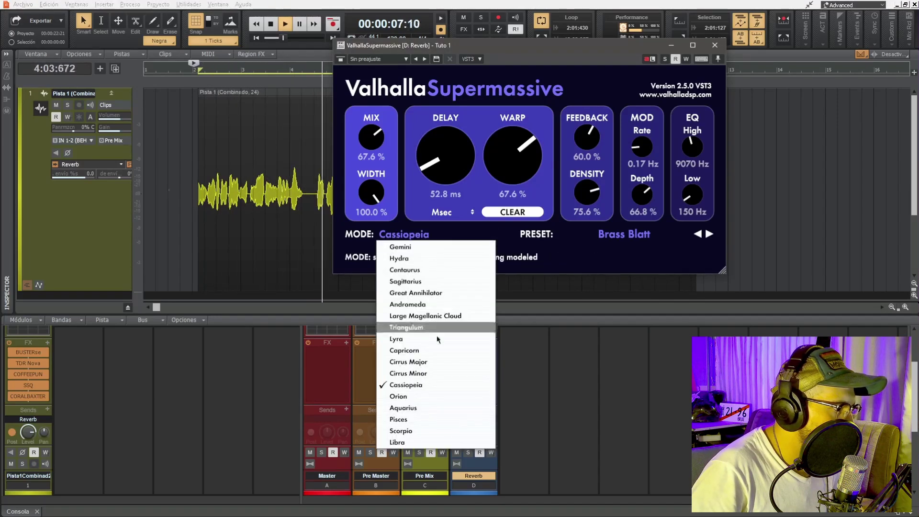
click(417, 396)
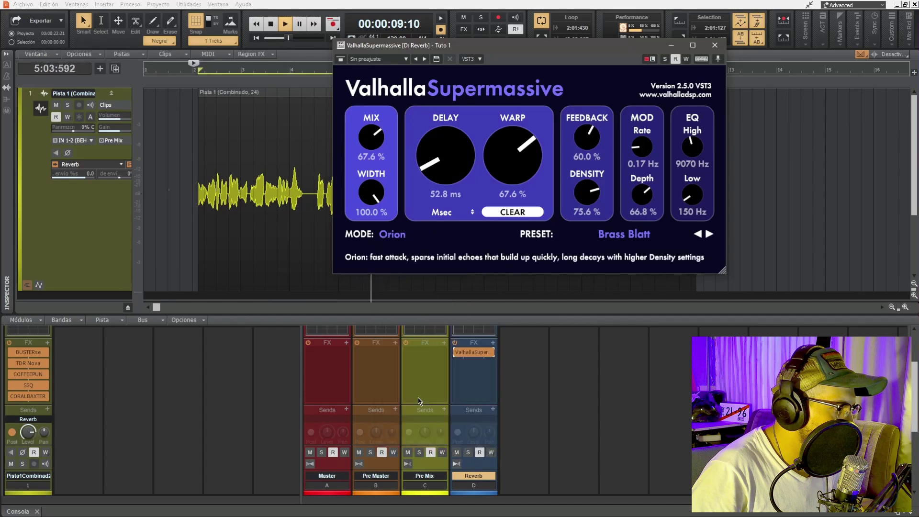
Audition the Aquarius, Pisces and Scorpio modes in turn while the clip keeps playing
click(421, 248)
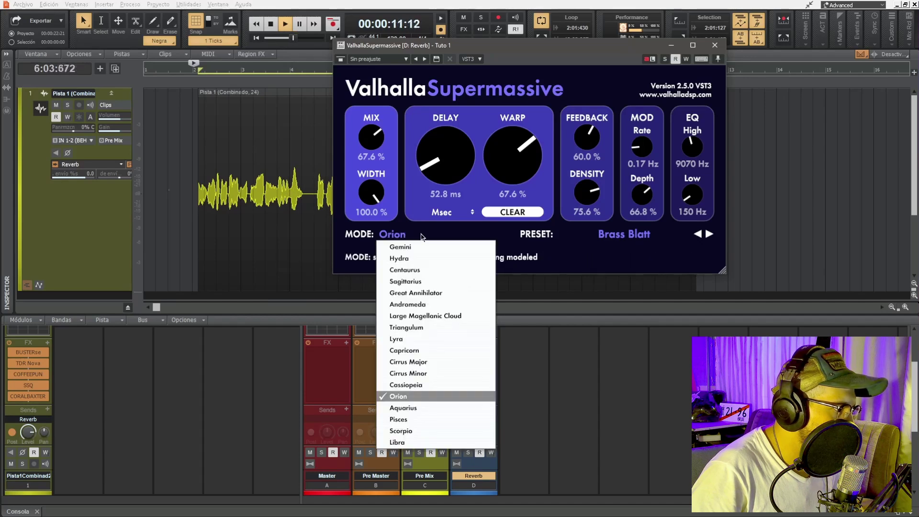
click(423, 412)
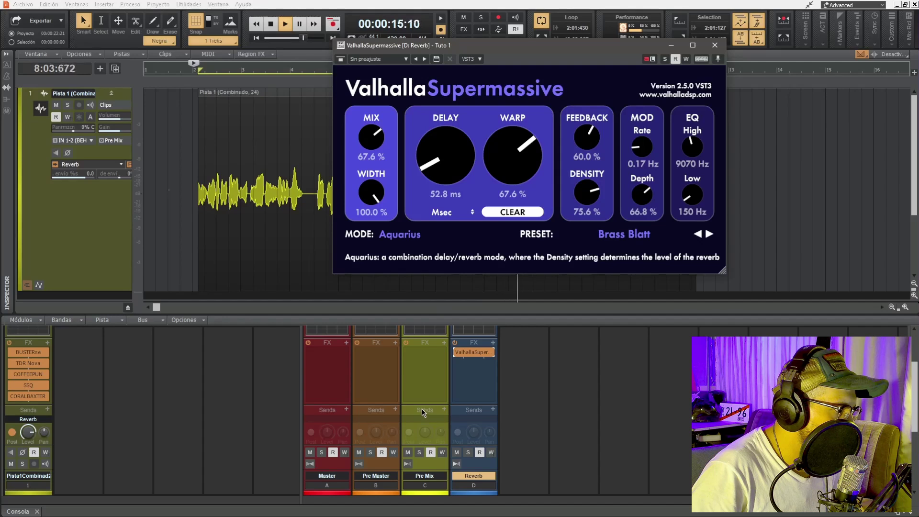
click(422, 235)
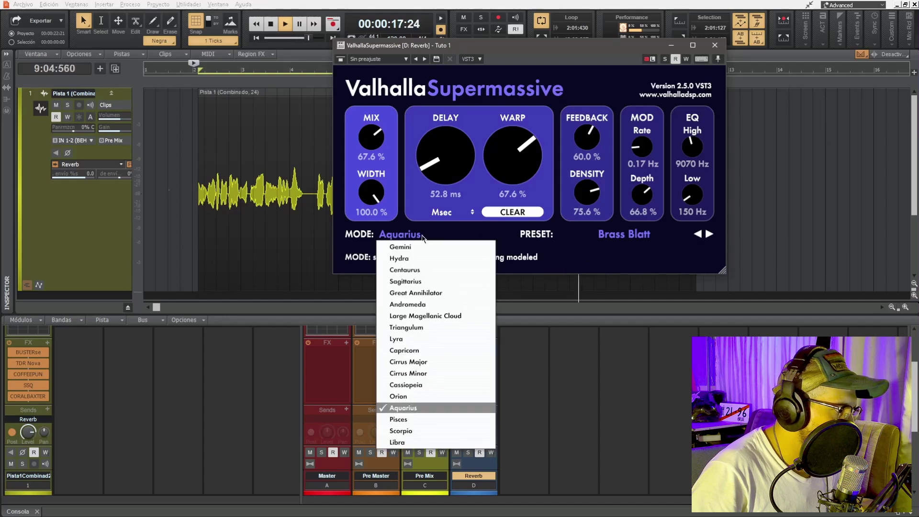
click(416, 421)
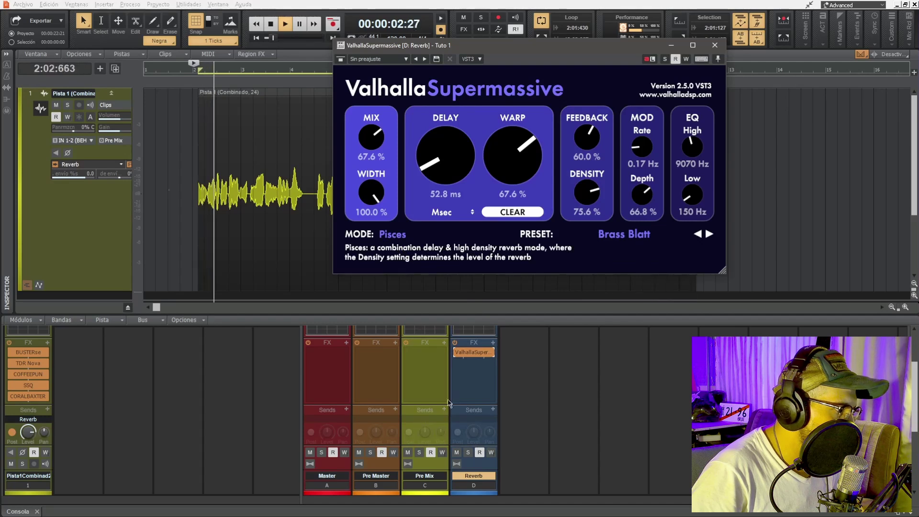
click(440, 236)
click(412, 432)
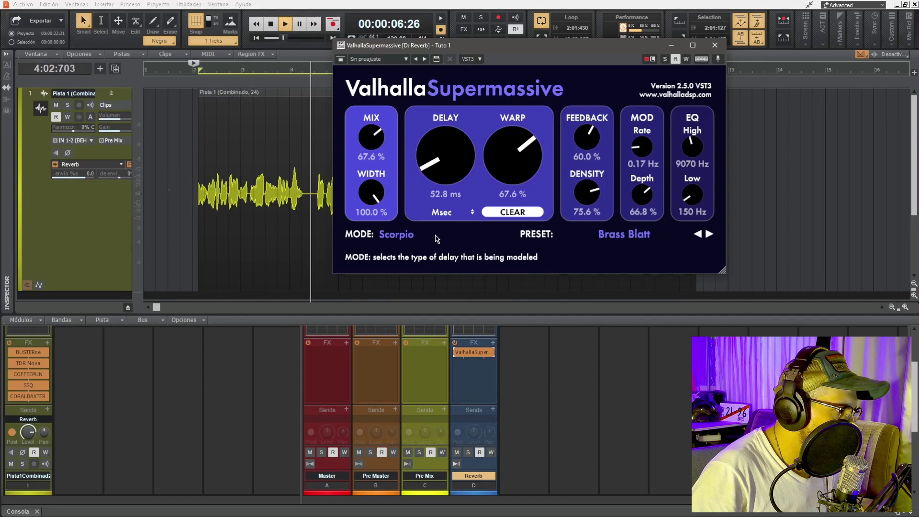
Audition the Libra, Gemini and Hydra modes in turn on the playing clip
click(433, 234)
click(402, 442)
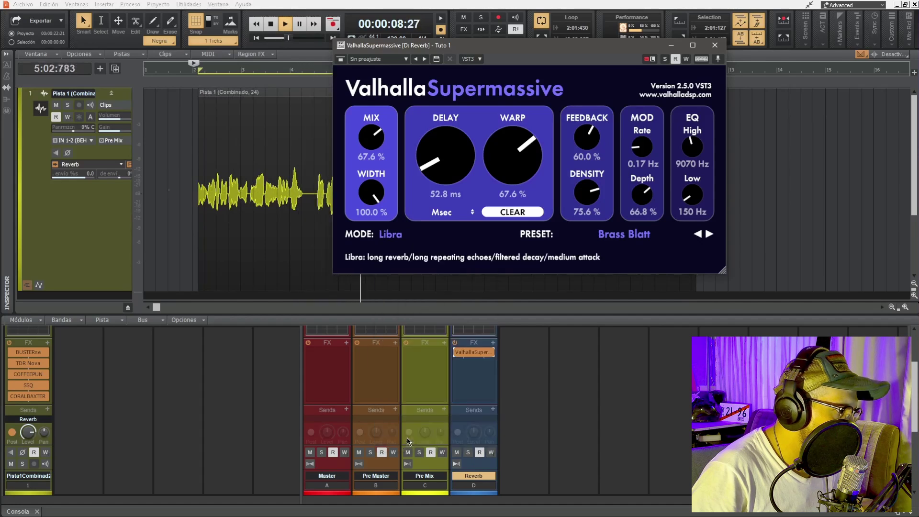
click(436, 237)
click(424, 247)
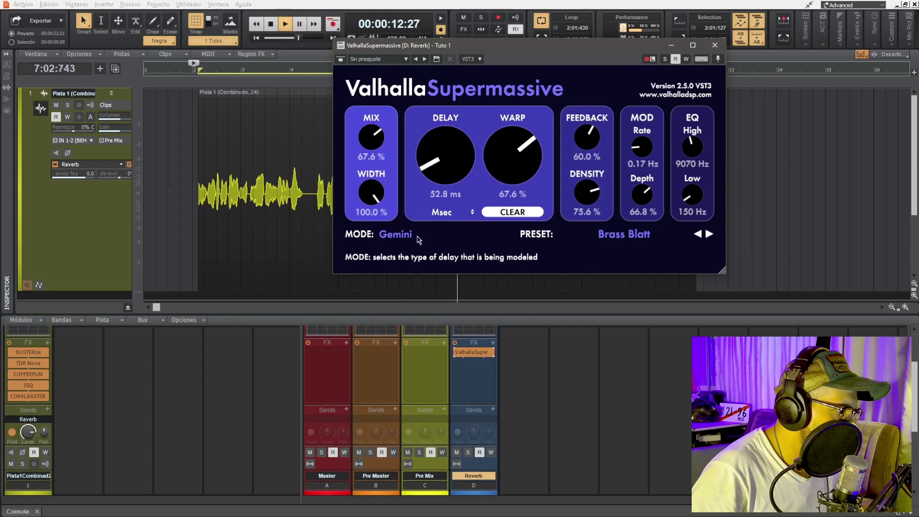
click(419, 239)
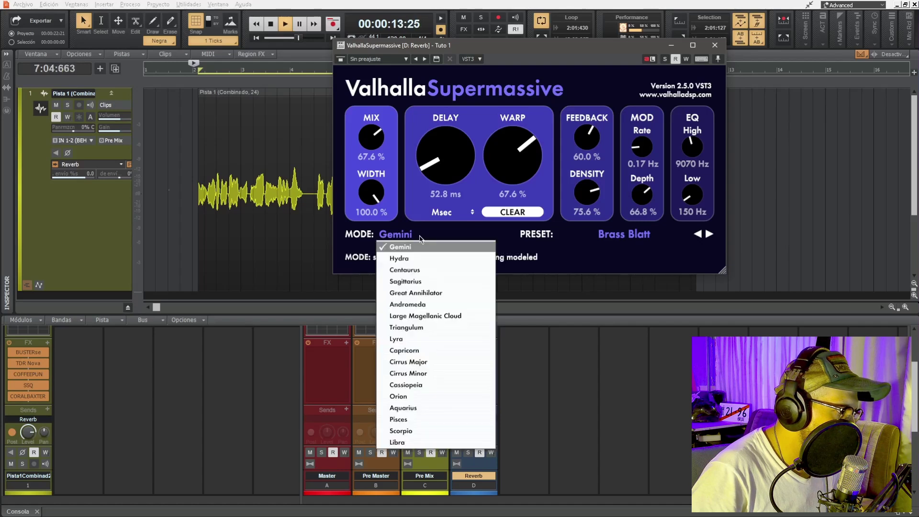
click(410, 260)
Audition the Centaurus, Sagittarius and Great Annihilator reverb modes in turn during playback
click(394, 234)
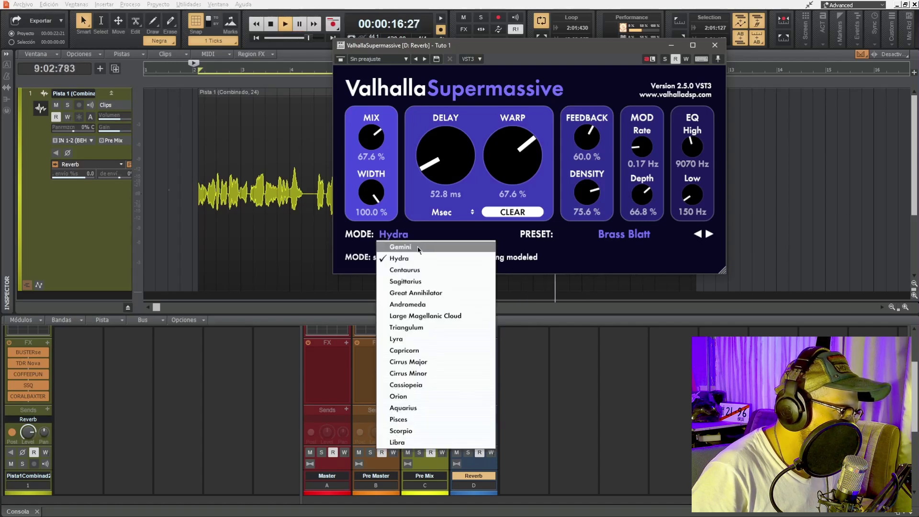
click(416, 271)
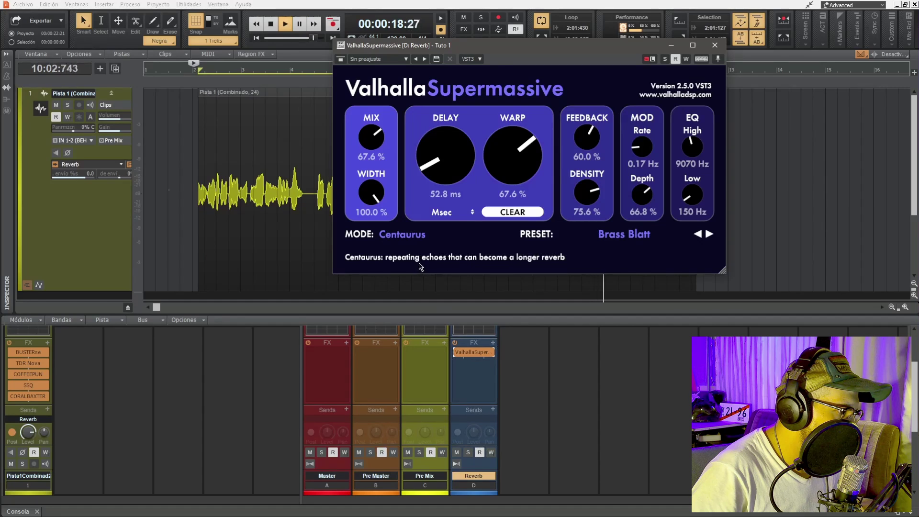
click(431, 235)
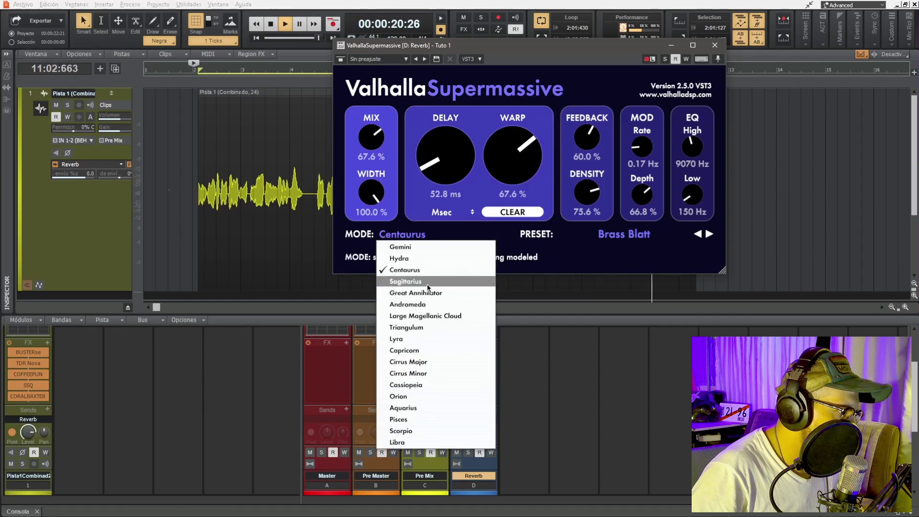
click(427, 283)
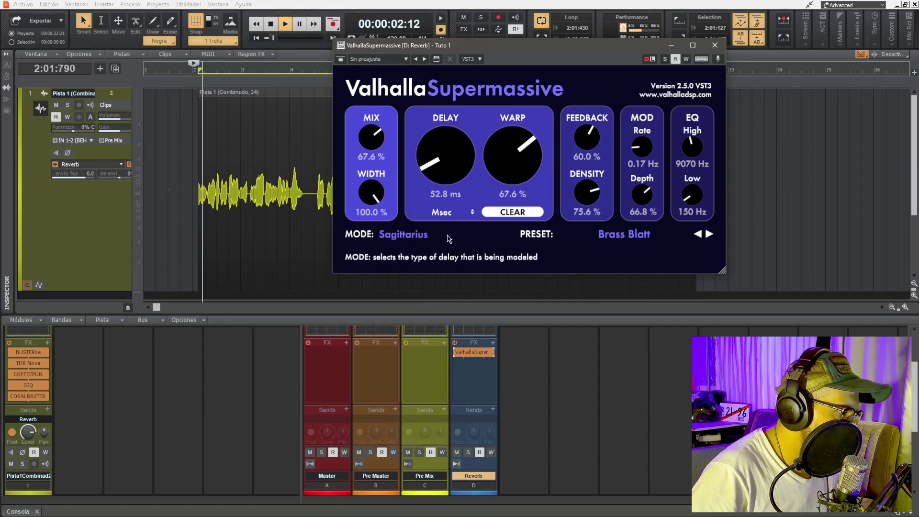
click(431, 236)
click(438, 292)
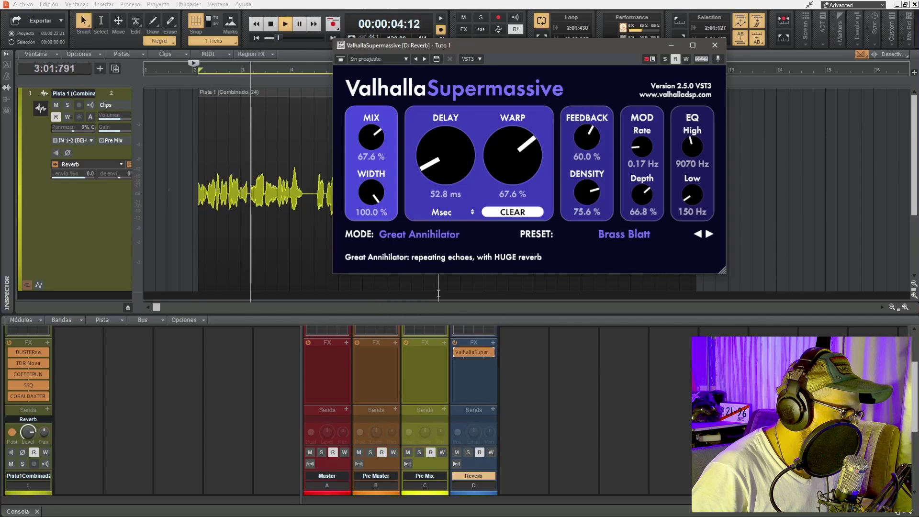
Audition the Andromeda, Large Magellanic Cloud and Triangulum modes in turn during playback
click(457, 236)
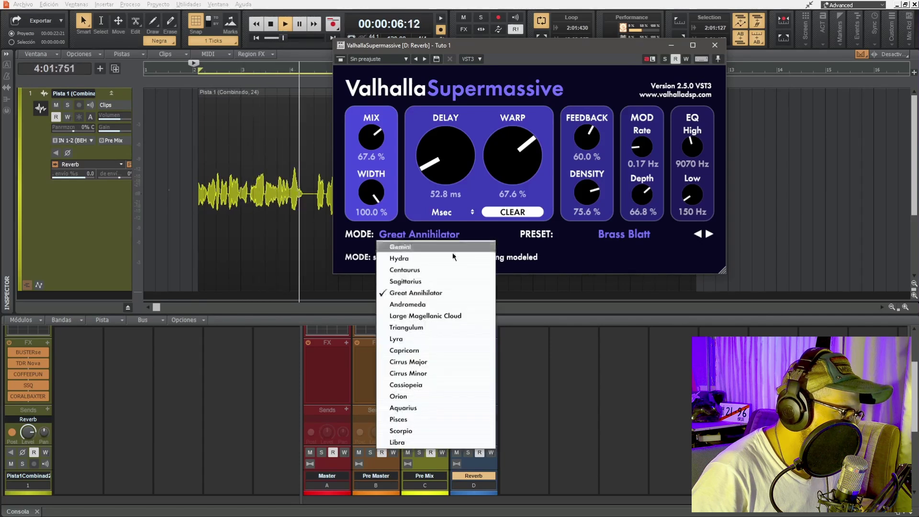
click(443, 305)
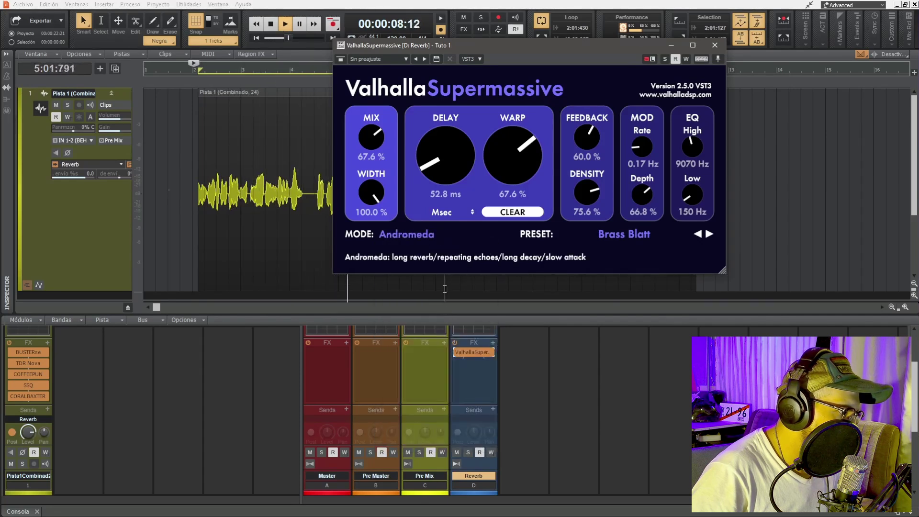
click(437, 234)
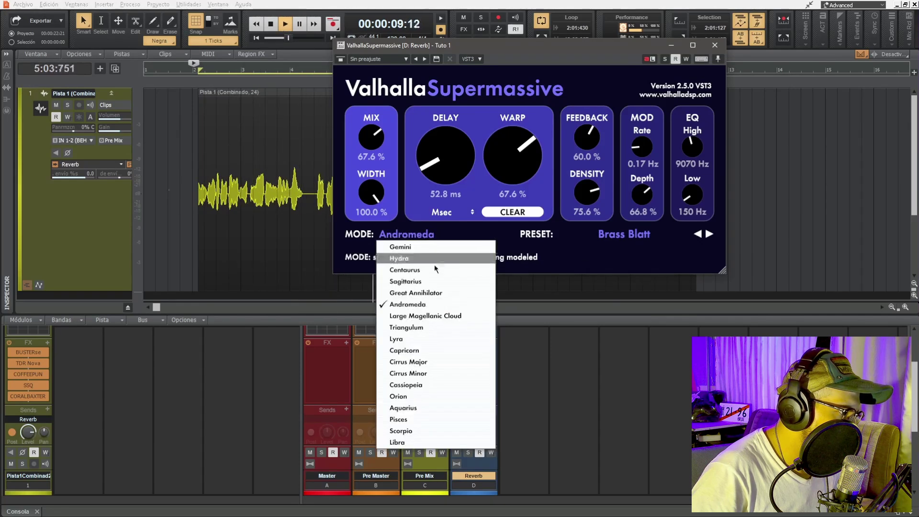
click(445, 316)
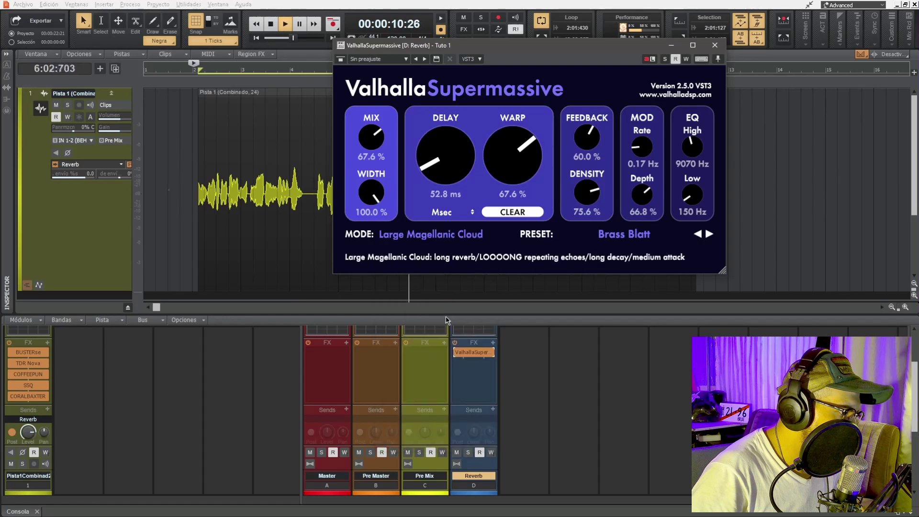
click(451, 243)
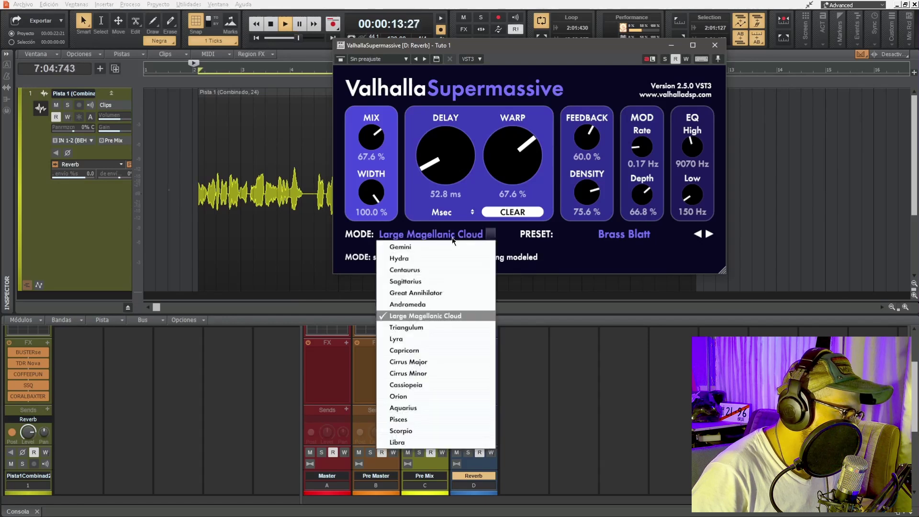
click(433, 328)
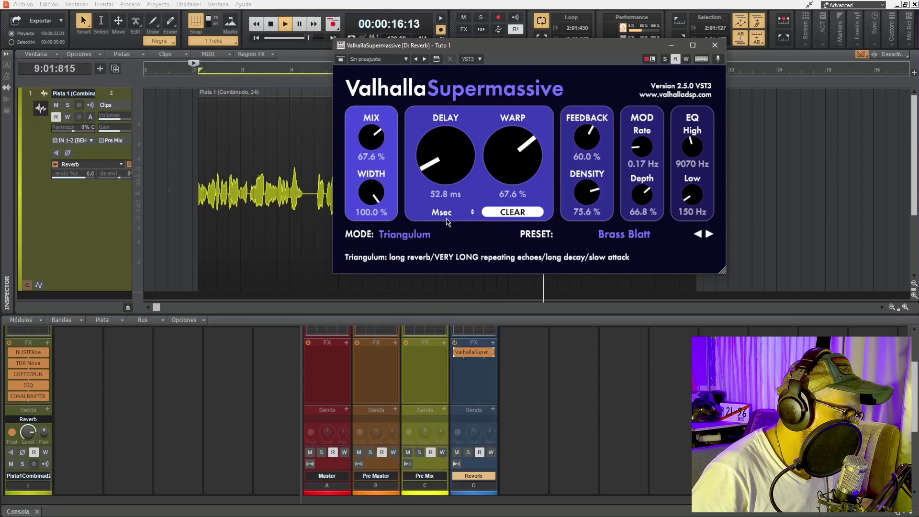
Switch the reverb mode to Lyra and listen to it on the playing clip
click(435, 242)
click(419, 338)
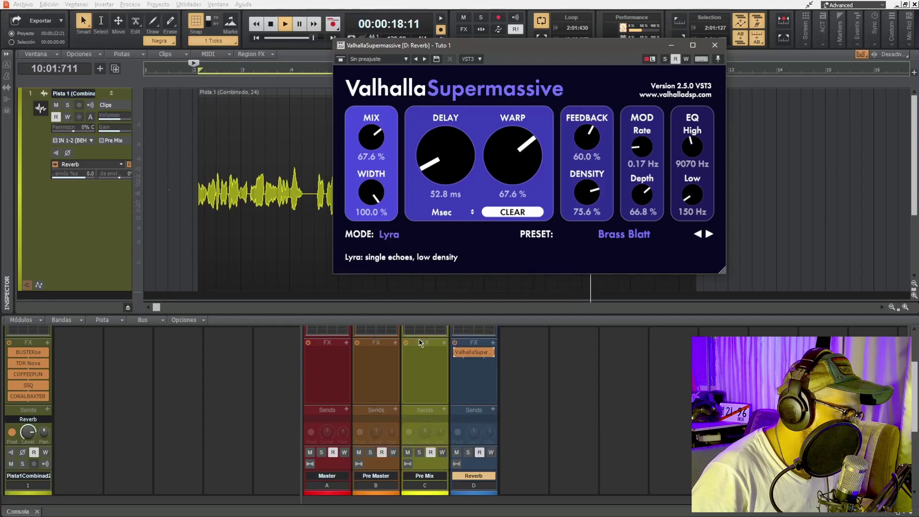
click(420, 242)
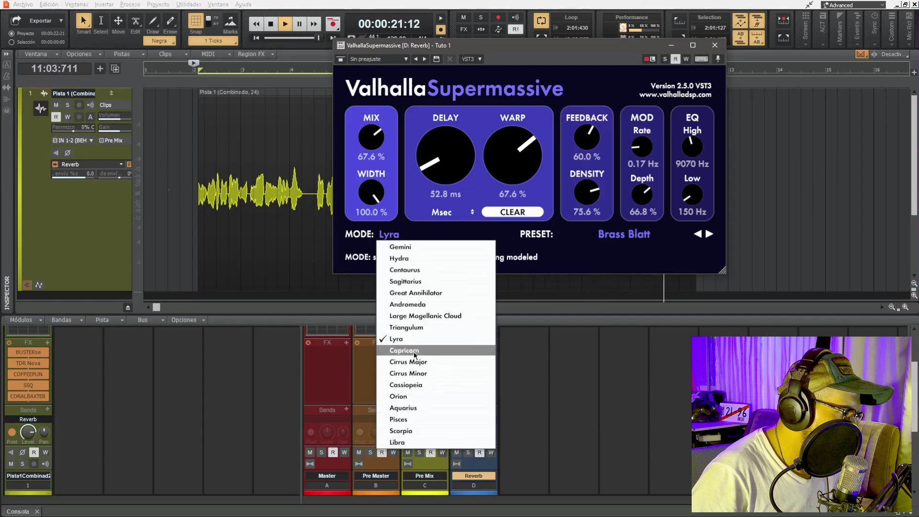
click(436, 237)
Load the CirrusMinorPlate preset from the small reverbs and listen to it during playback
click(621, 234)
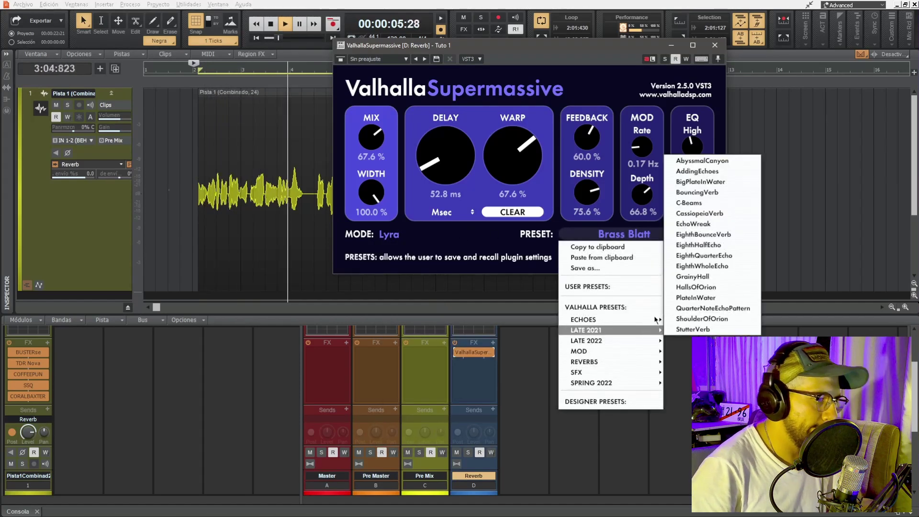
mouse_move(650, 361)
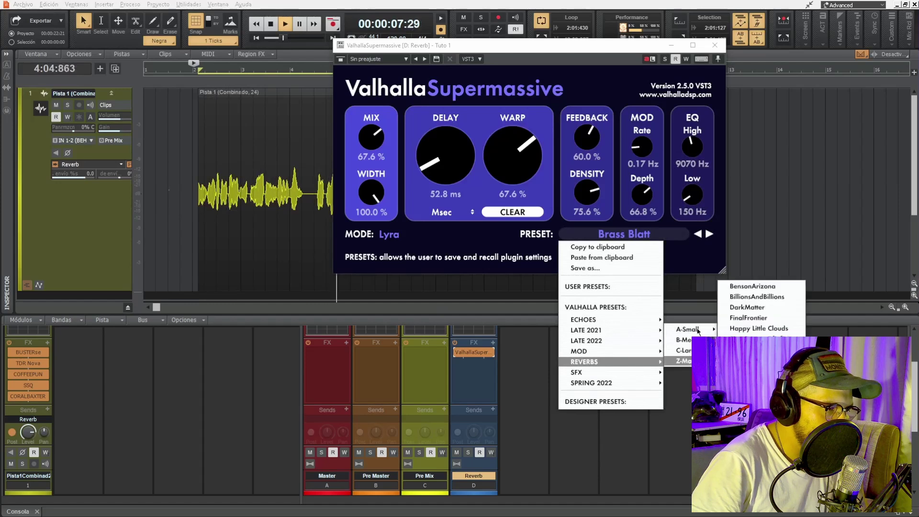
mouse_move(689, 329)
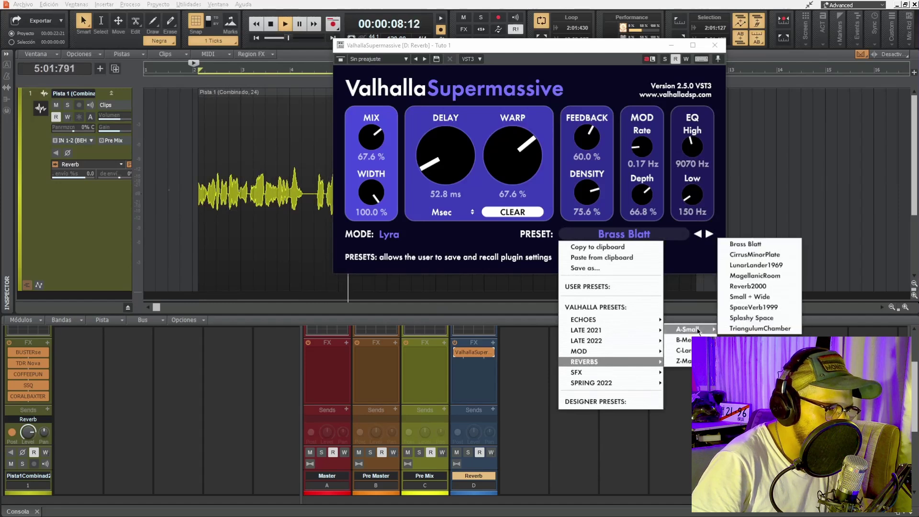
click(754, 254)
Load the LunarLander1969 preset from the small reverbs and listen to it during playback
click(668, 236)
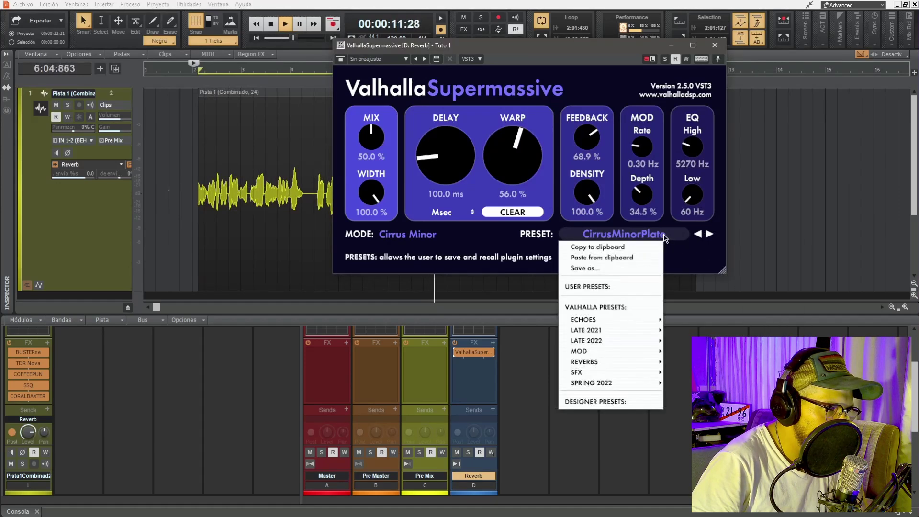
mouse_move(647, 330)
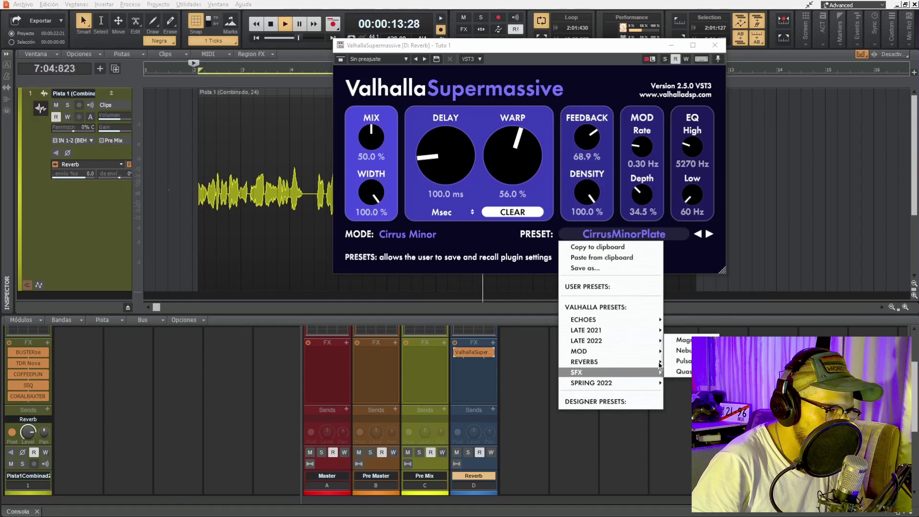
mouse_move(654, 363)
mouse_move(712, 331)
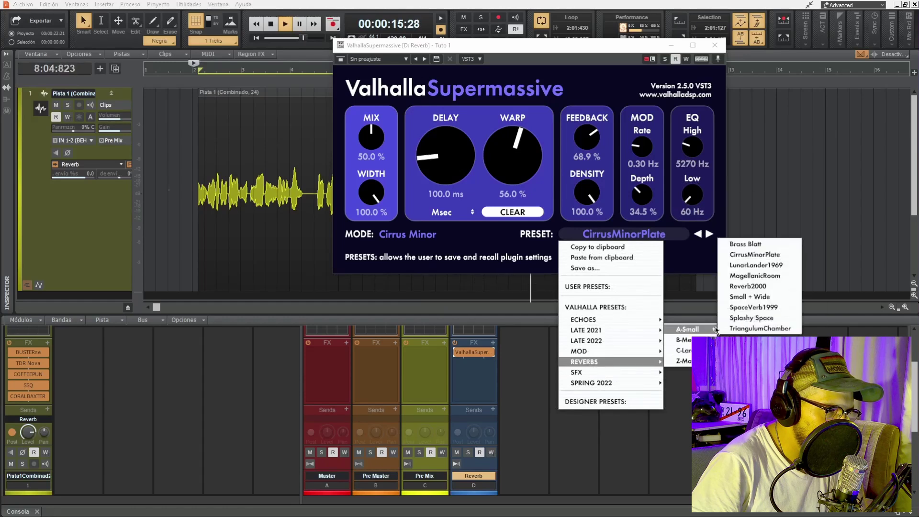
click(763, 267)
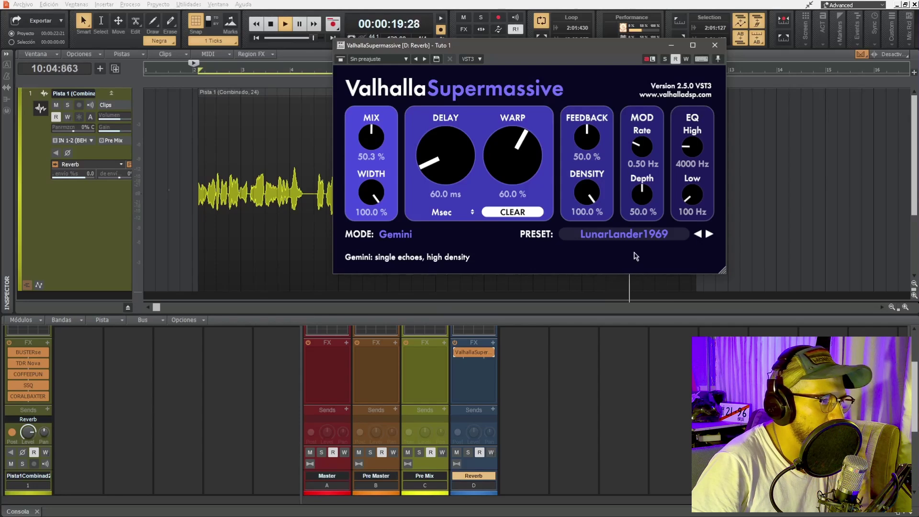
Load the MagellanicRoom preset from the small reverbs and listen to it during playback
click(653, 235)
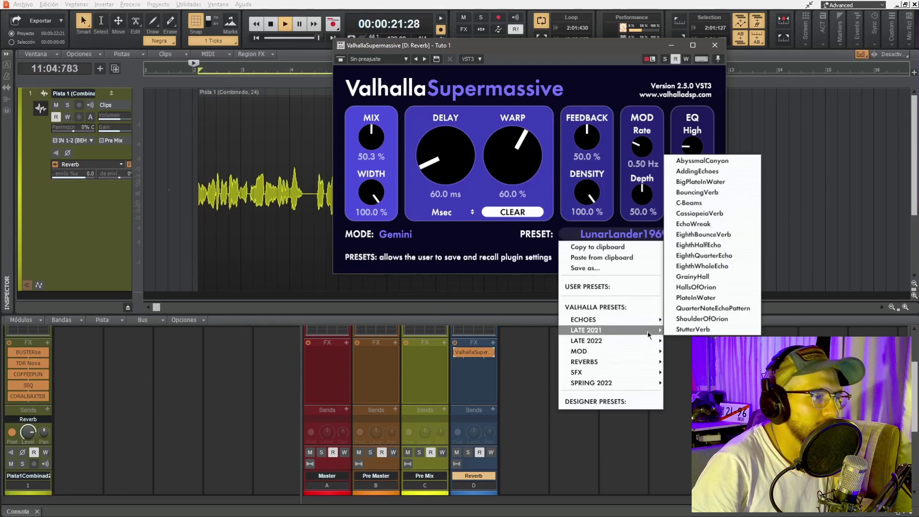
mouse_move(646, 362)
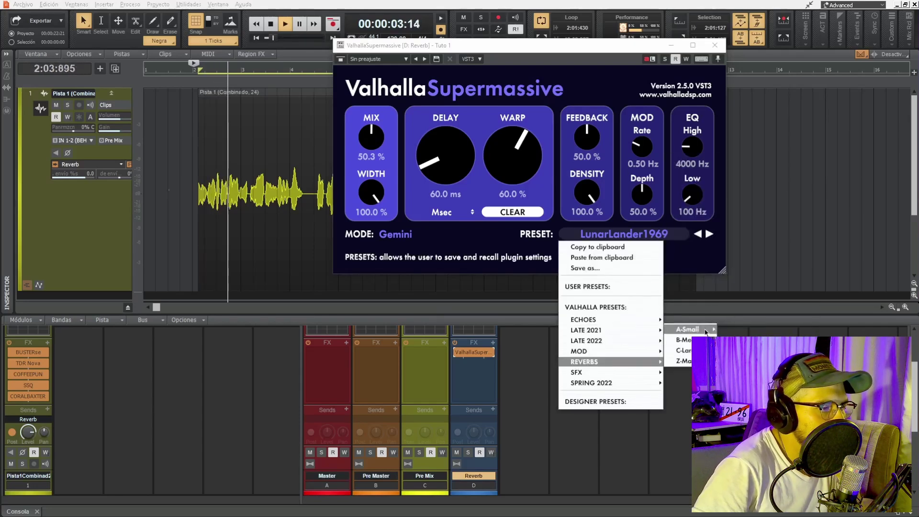
mouse_move(693, 329)
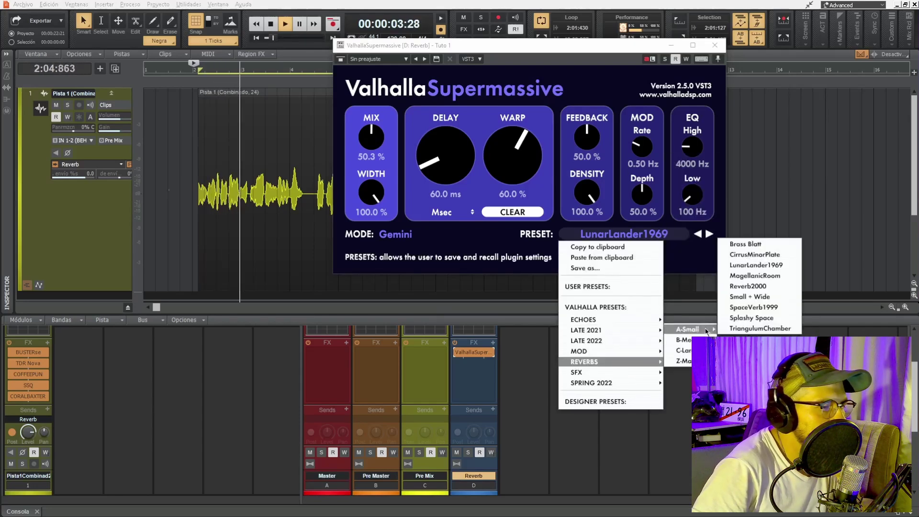
click(749, 277)
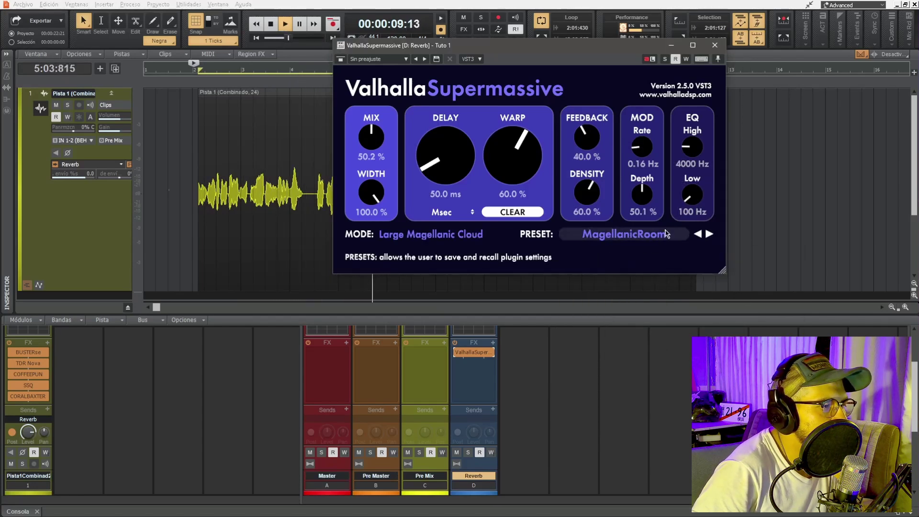
Load the Reverb2000 preset from the small reverbs, listen to it on the clip and stop playback
click(622, 234)
mouse_move(638, 323)
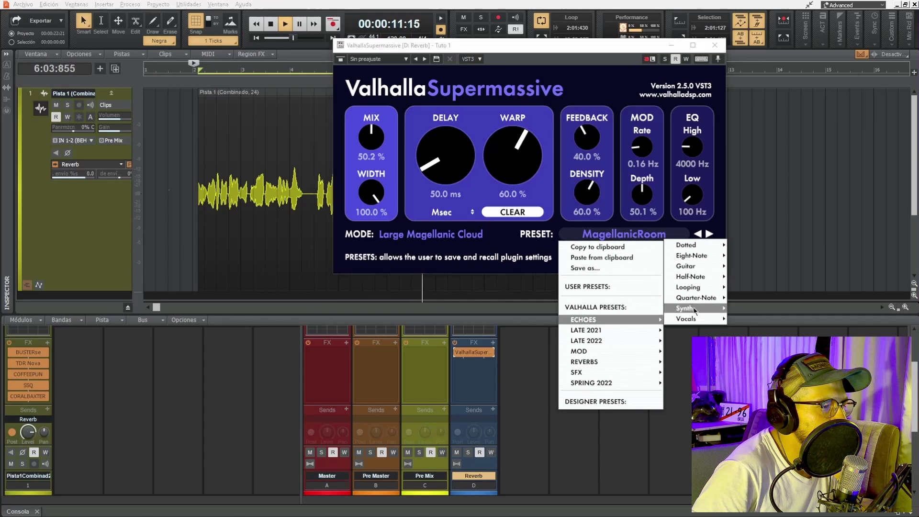
mouse_move(647, 366)
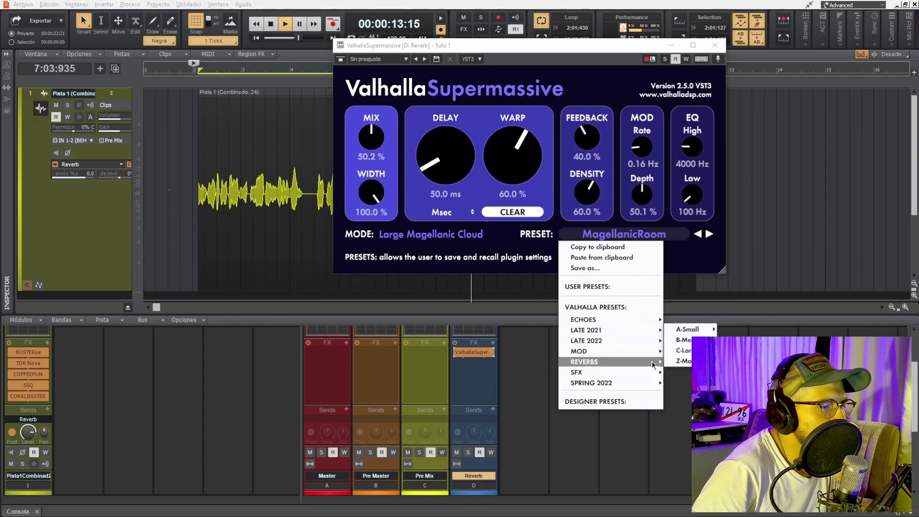
mouse_move(689, 329)
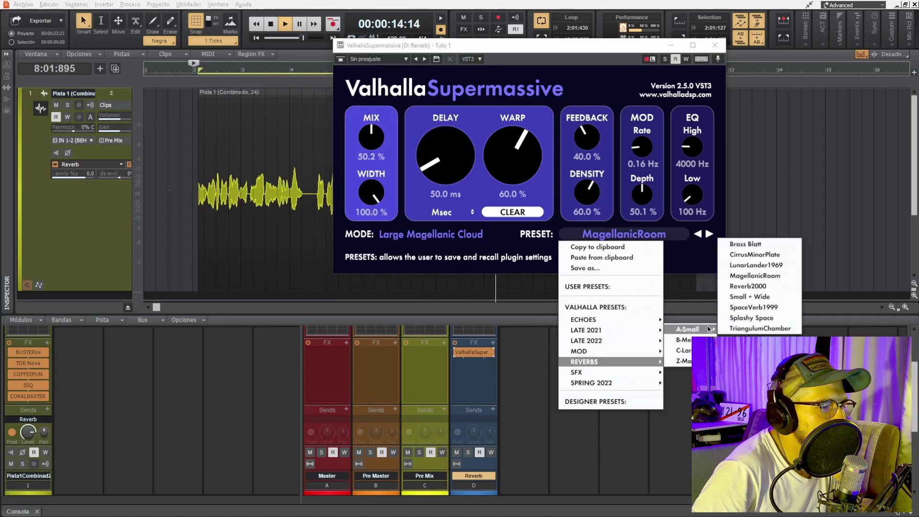
click(765, 285)
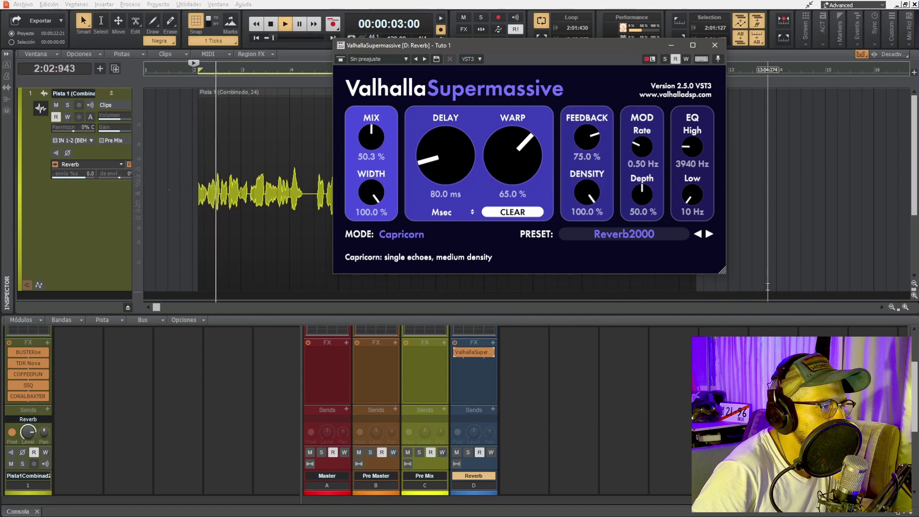
click(448, 4)
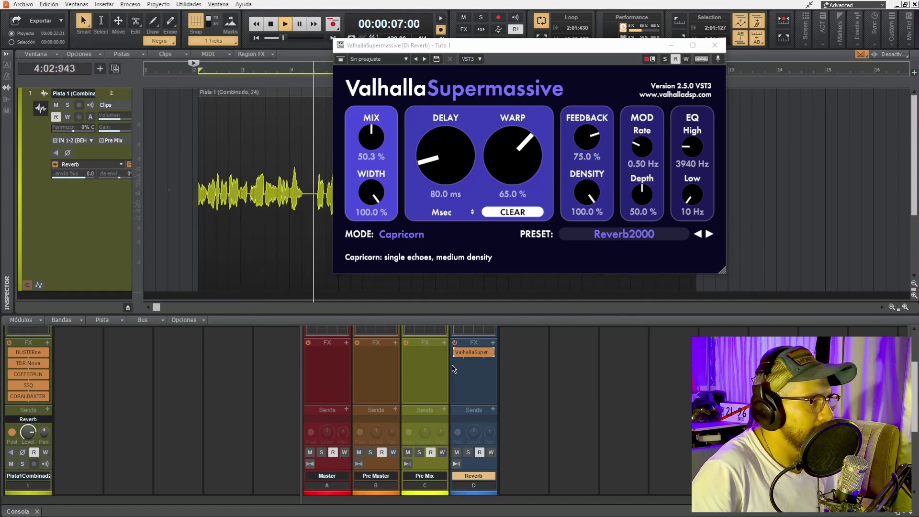
key(space)
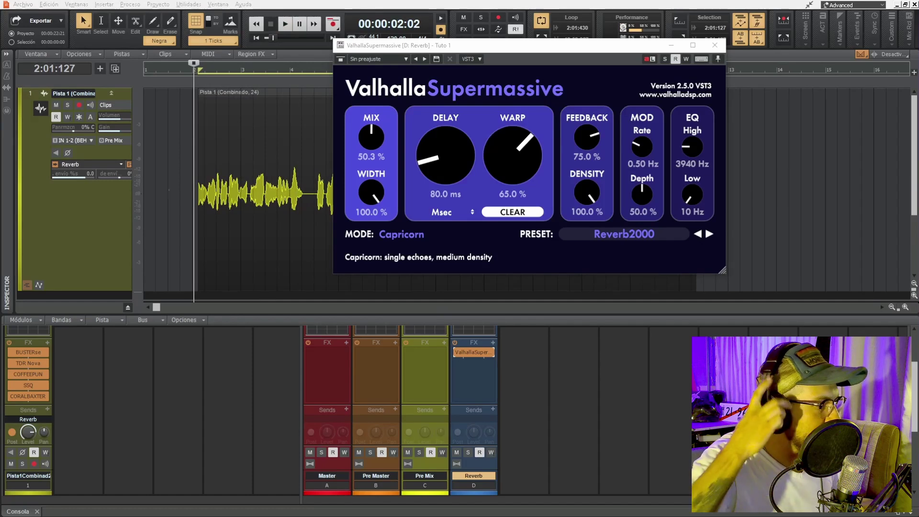
Move the reverb plug-in window off the start of the clip and lower the Reverb bus fader to -INF
drag(513, 48, 685, 79)
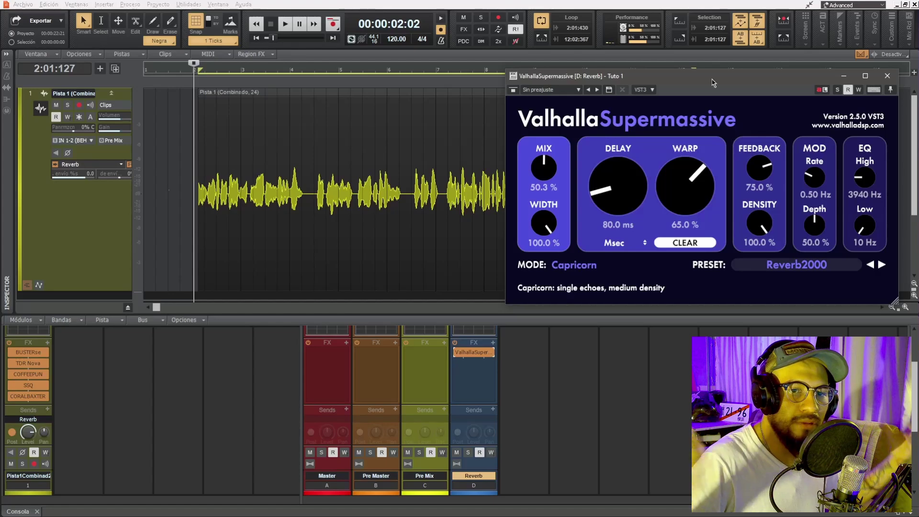
drag(713, 82, 687, 75)
scroll(564, 366, down, 3)
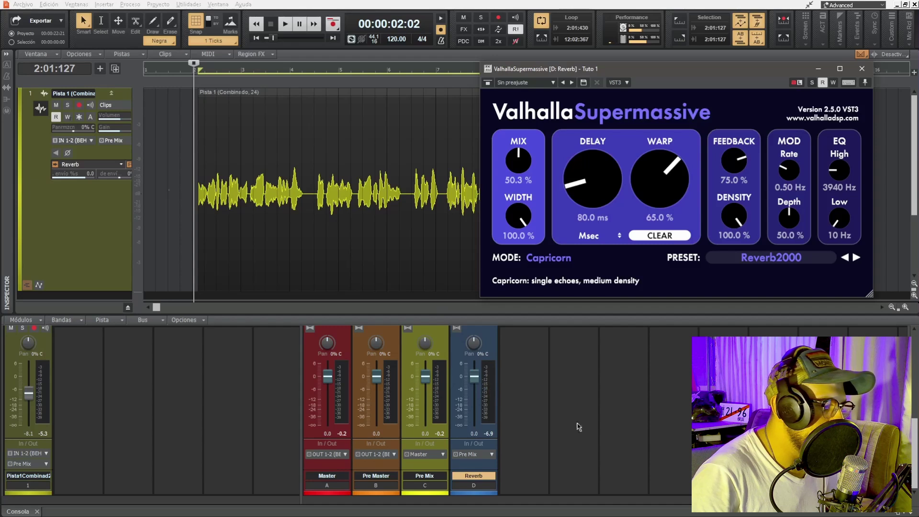
scroll(574, 447, up, 5)
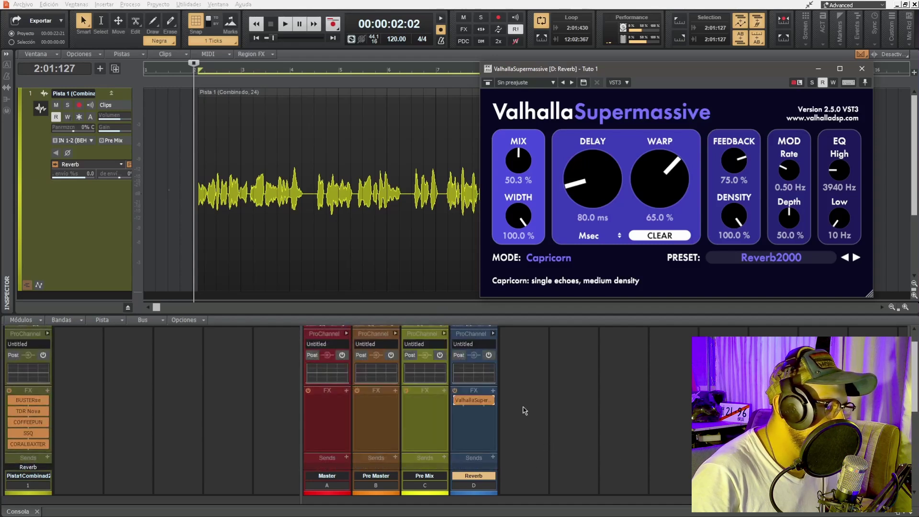
scroll(523, 415, down, 5)
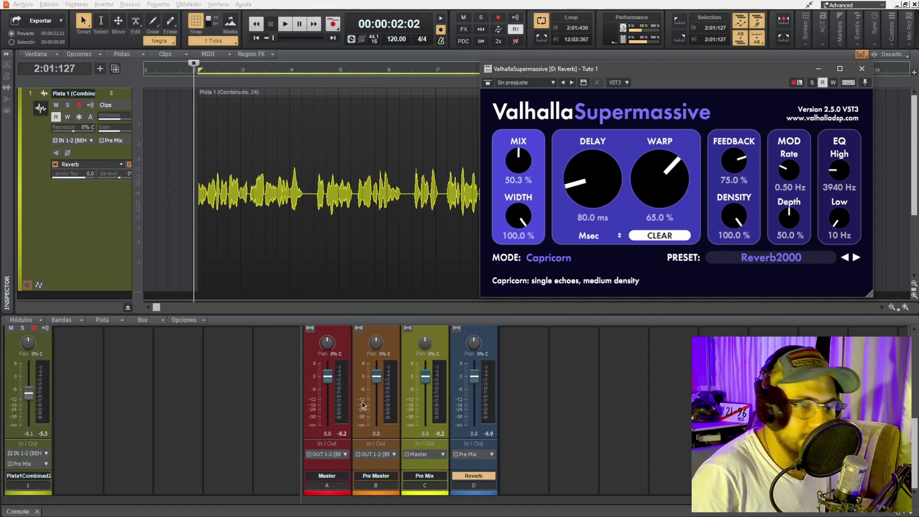
drag(474, 377, 474, 423)
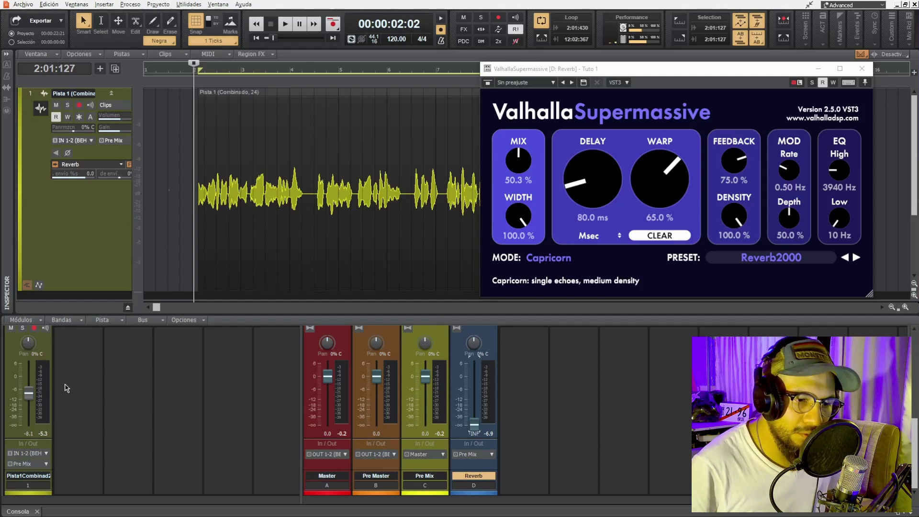
Play the clip, raise the Reverb bus fader gradually to about -8.9 dB by ear, and stop playback
key(space)
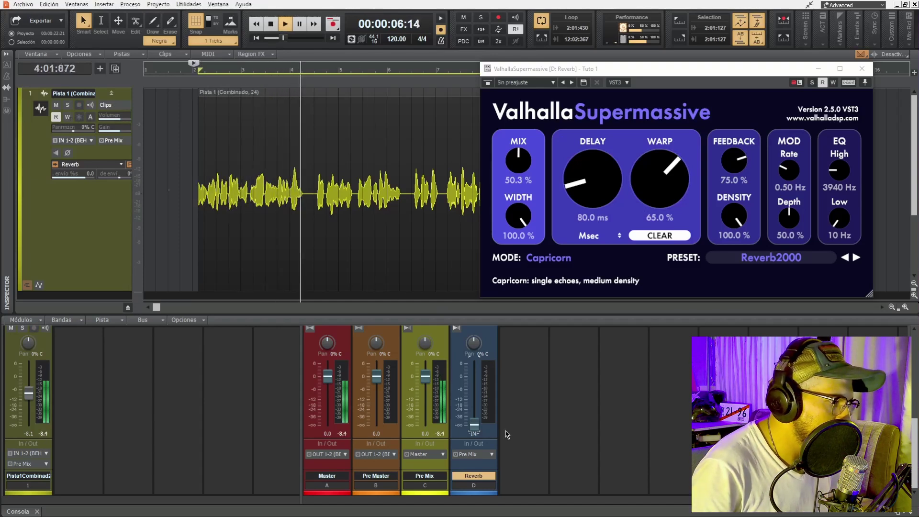
drag(473, 424, 473, 401)
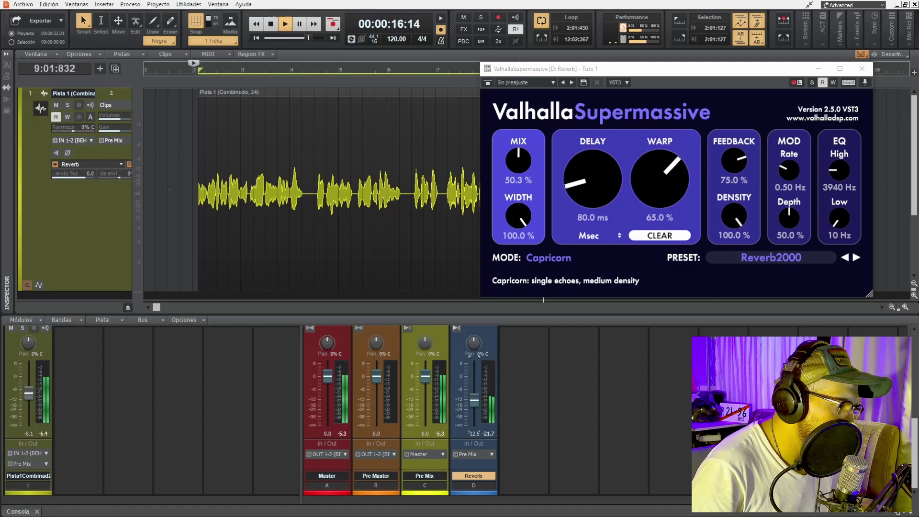
drag(474, 399, 474, 396)
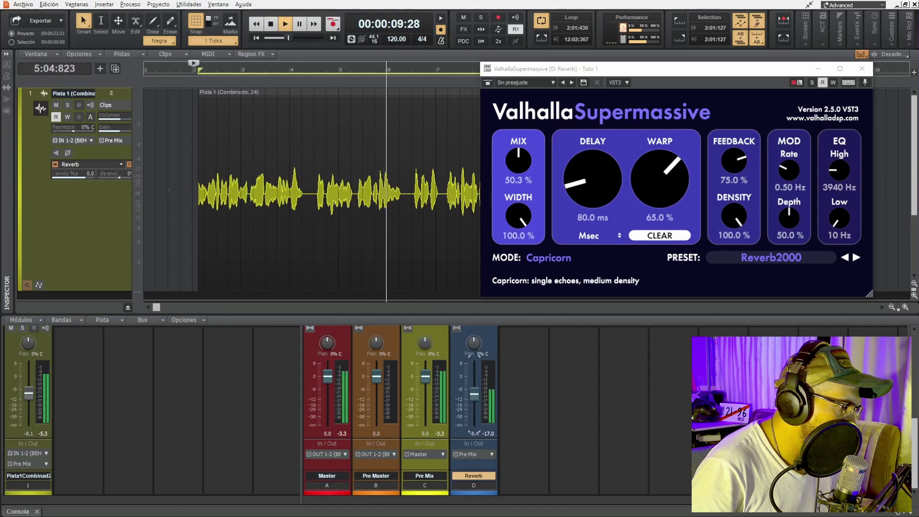
scroll(477, 402, up, 1)
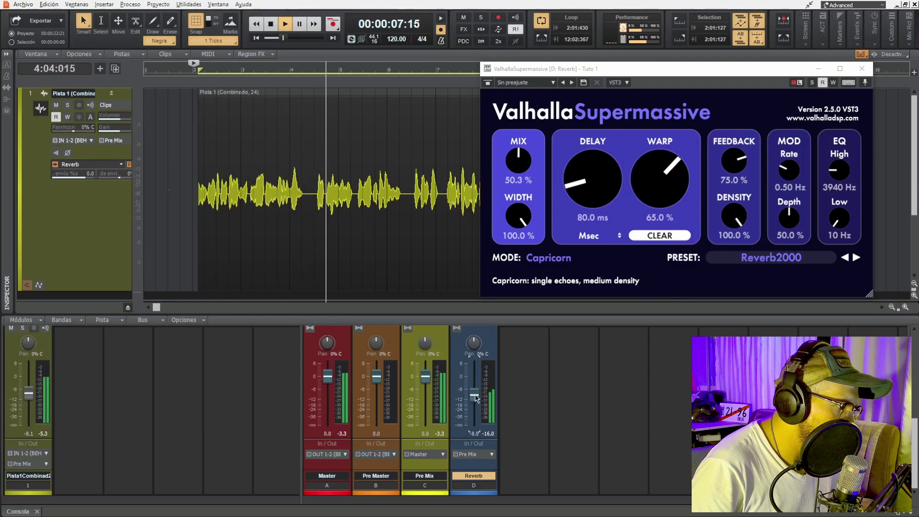
drag(476, 395, 476, 399)
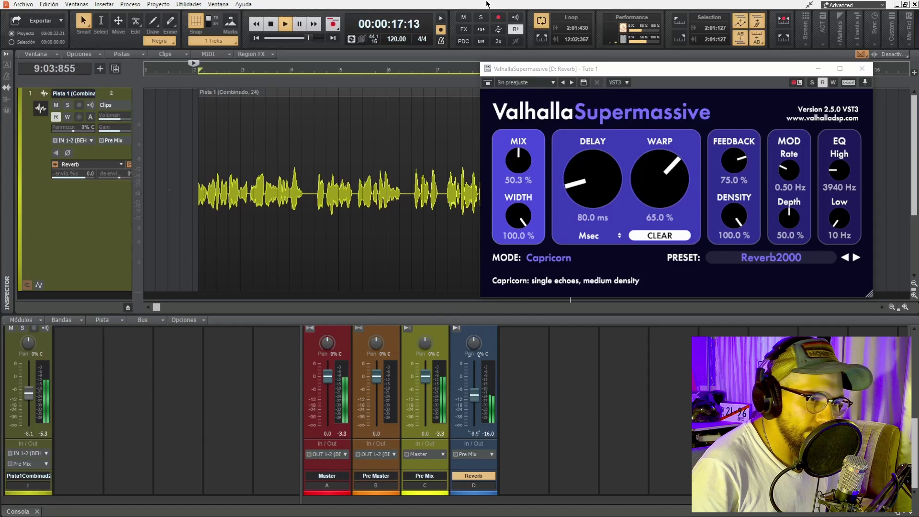
key(space)
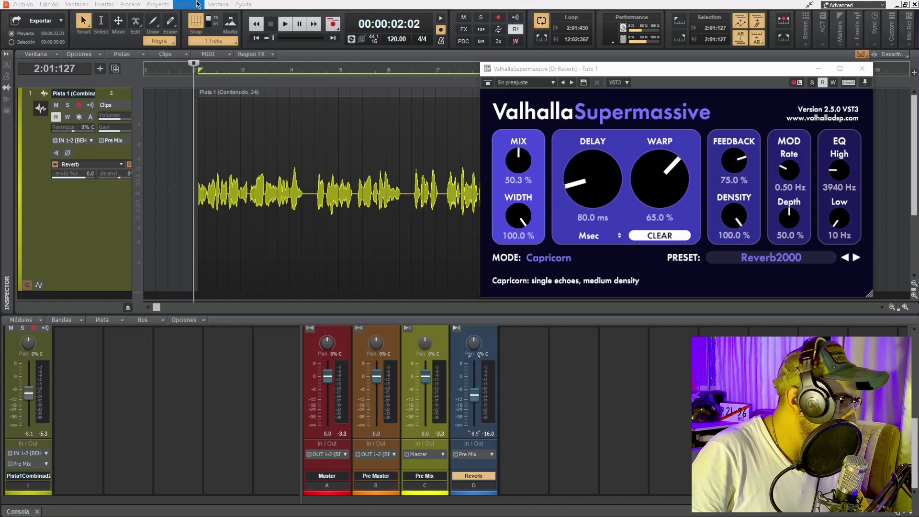
Bring the console's FX and send sections into view and set the playhead to the clip's start at 2:01:392
mouse_move(478, 396)
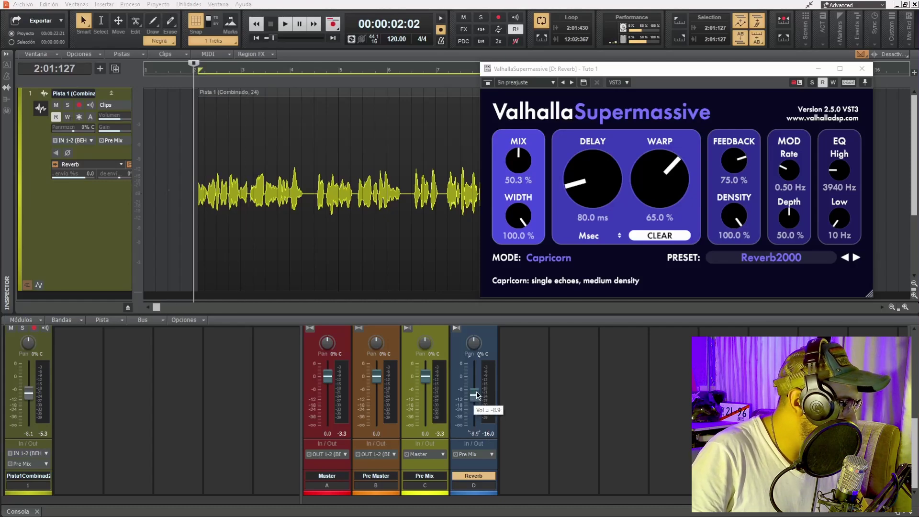
drag(733, 73, 748, 56)
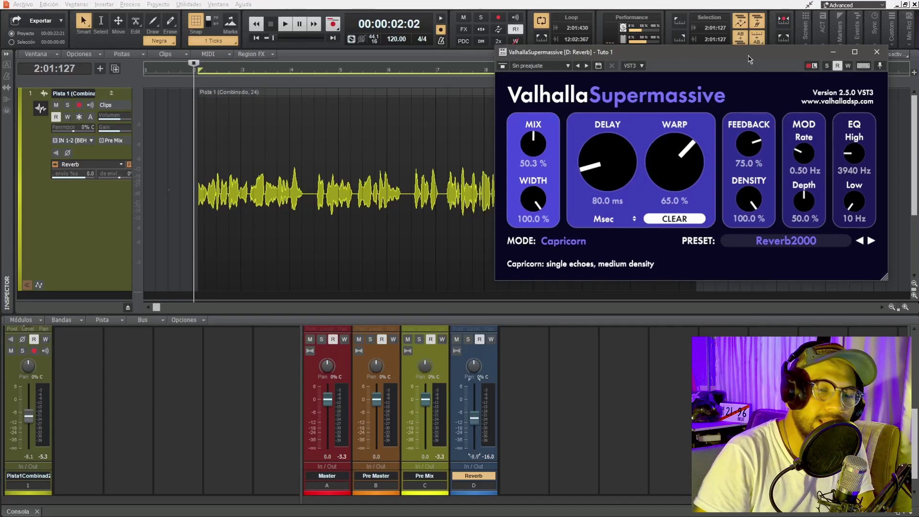
scroll(530, 410, up, 5)
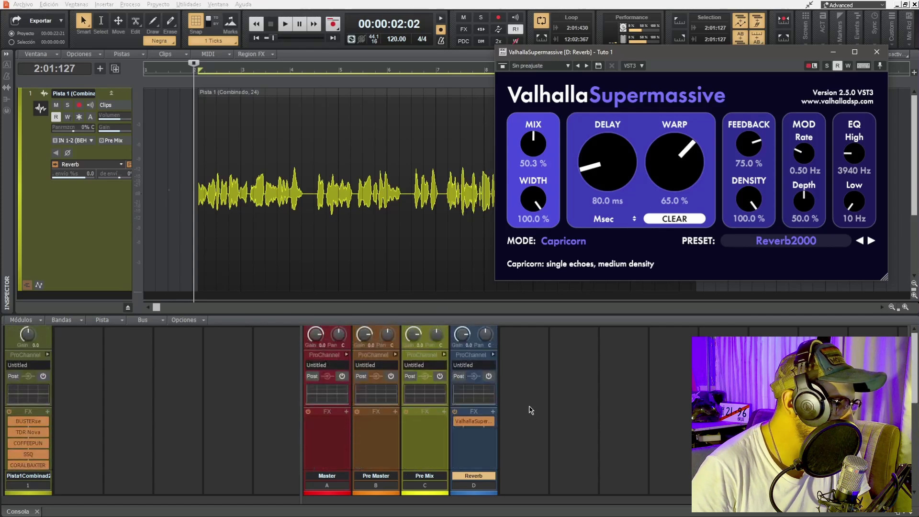
click(184, 211)
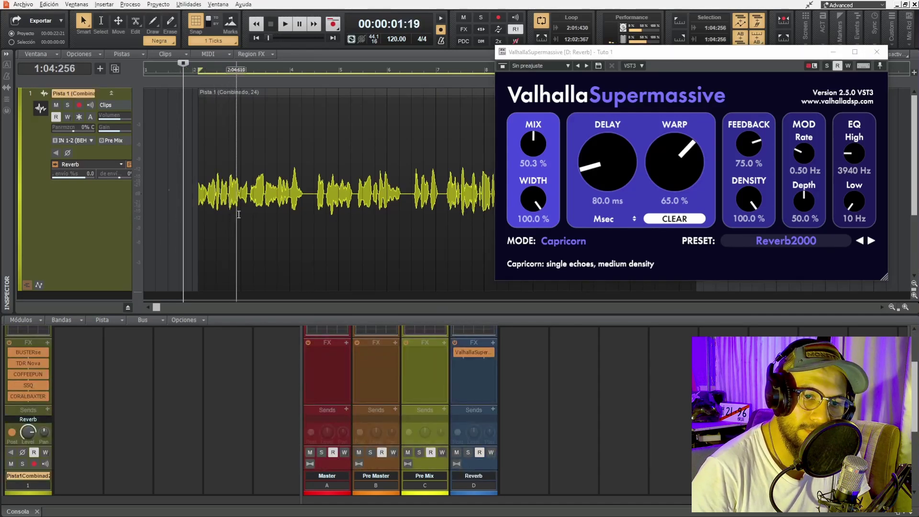
click(203, 67)
key(space)
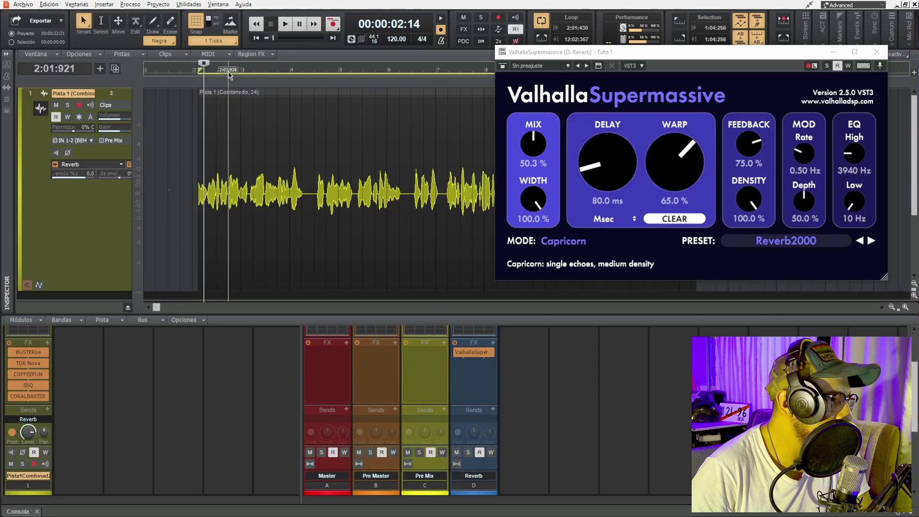
click(199, 70)
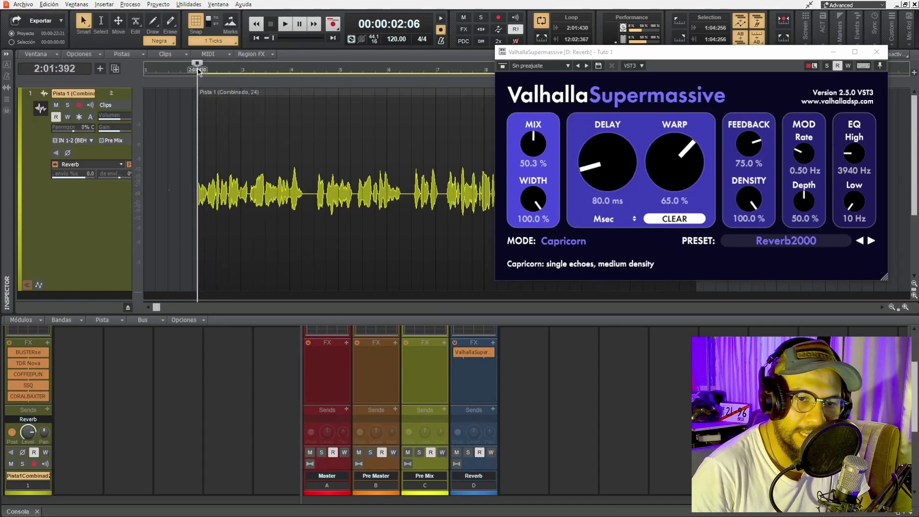
Reposition the ValhallaSupermassive window over the track area, clear of the transport controls
click(721, 60)
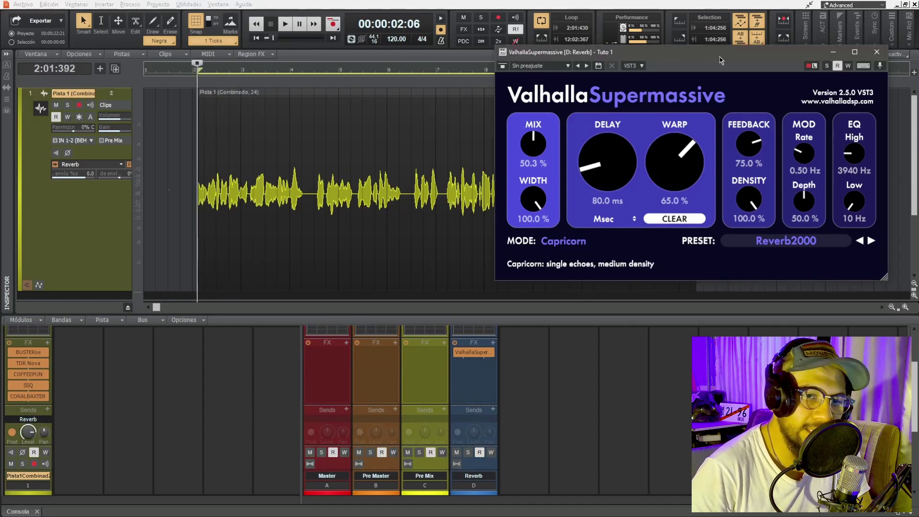
drag(721, 60, 694, 76)
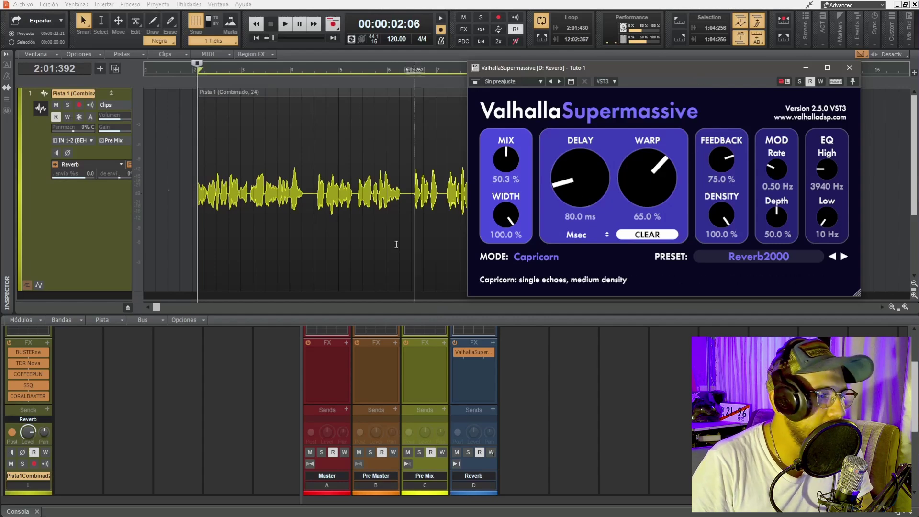
scroll(374, 221, down, 3)
scroll(374, 221, up, 3)
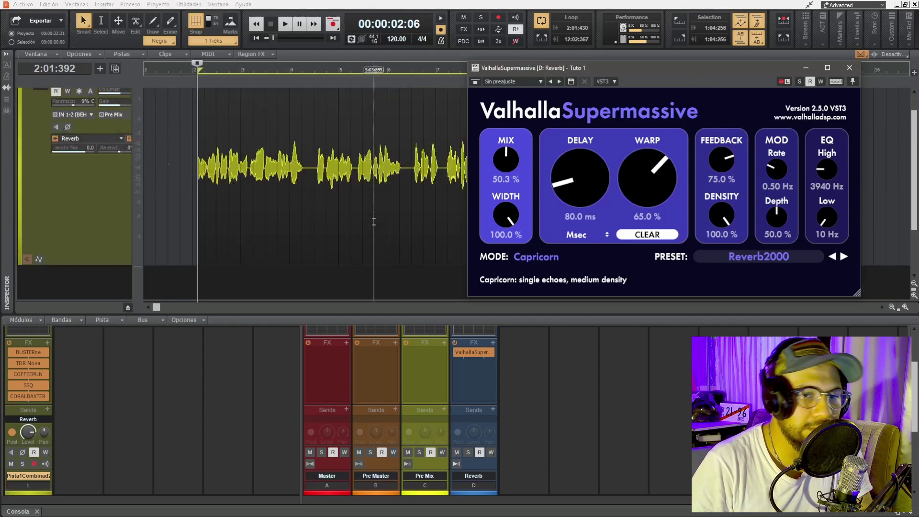